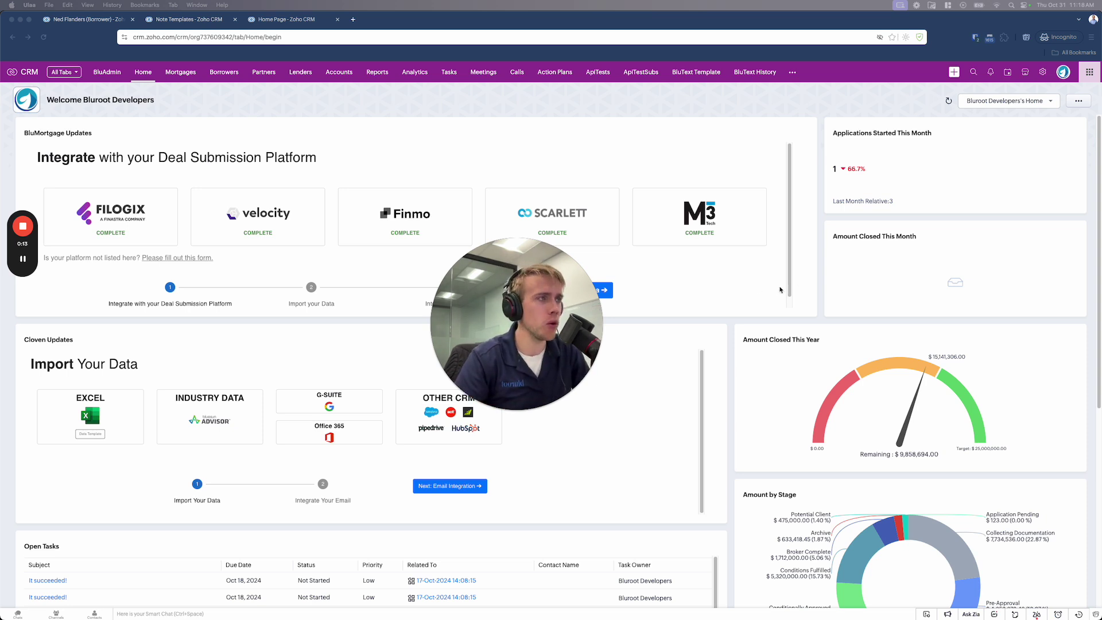
# Open the Note Templates module from the more-modules menu in the top bar
pyautogui.click(797, 101)
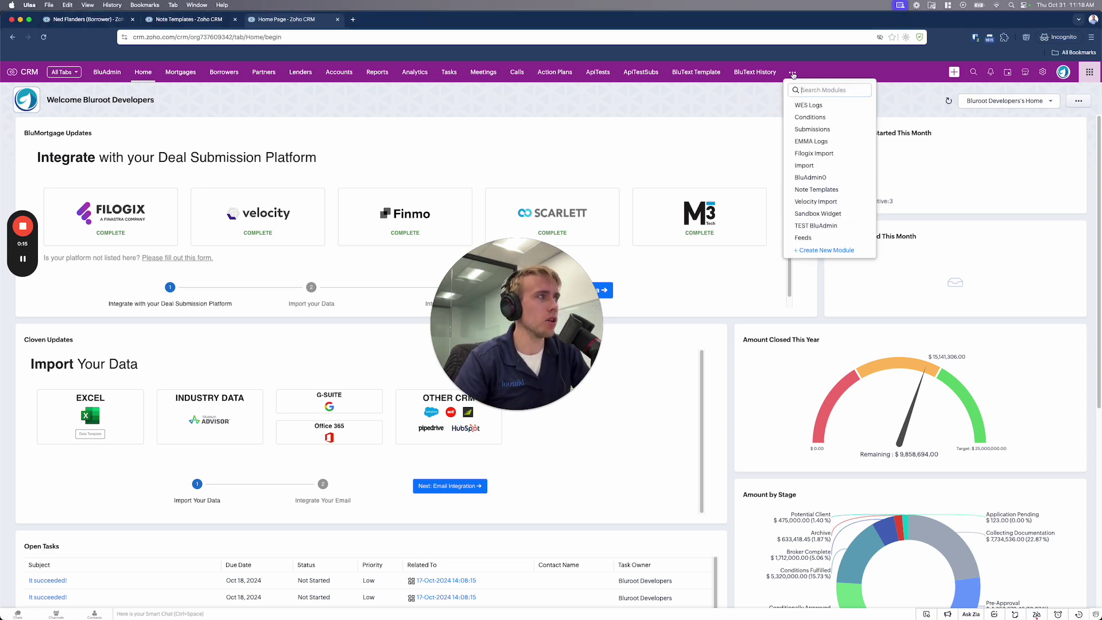
pyautogui.click(792, 72)
# Load the five-template Note Templates list and close the extra Home Page tab
pyautogui.click(820, 190)
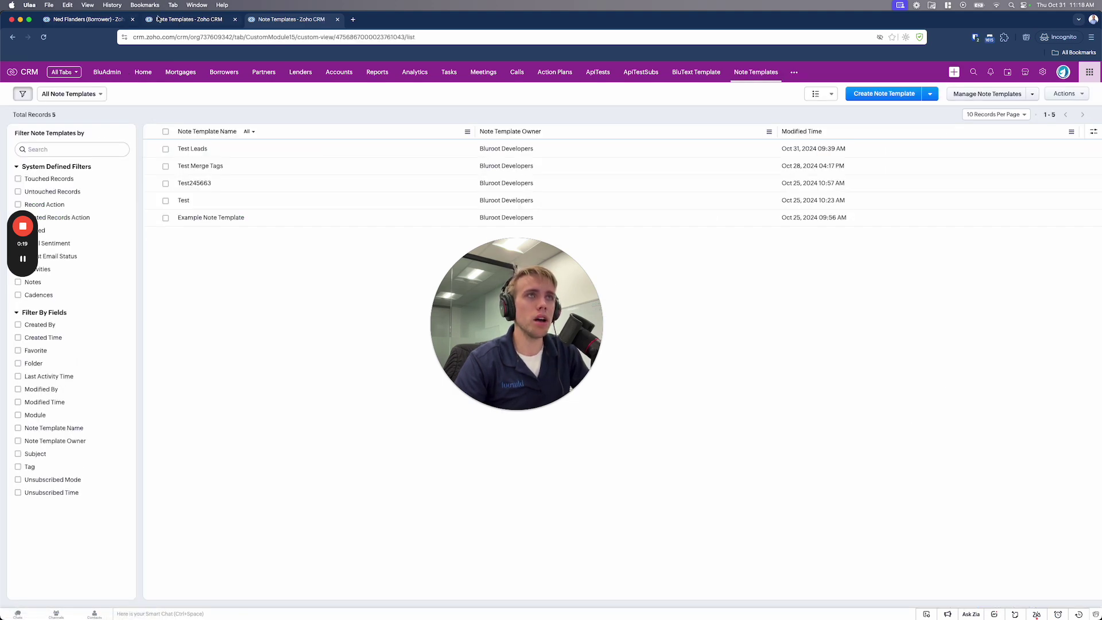
pyautogui.press('super+w')
pyautogui.moveTo(572, 347); pyautogui.dragTo(390, 385)
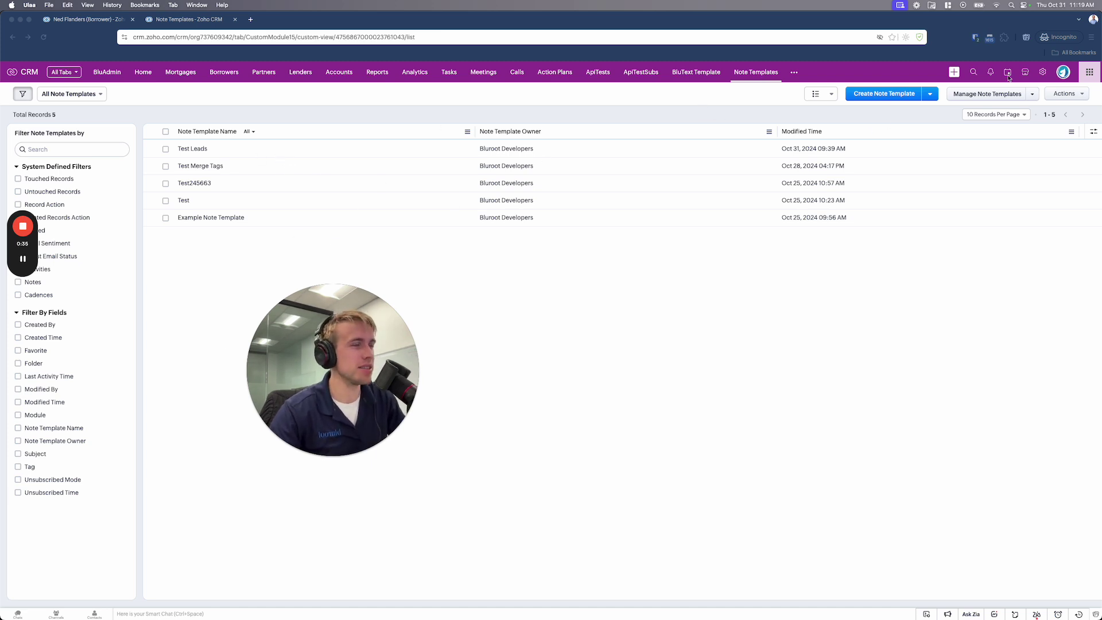
# Open Manage Note Templates and search the templates for 'test', then 'lead'
pyautogui.click(983, 98)
pyautogui.click(983, 95)
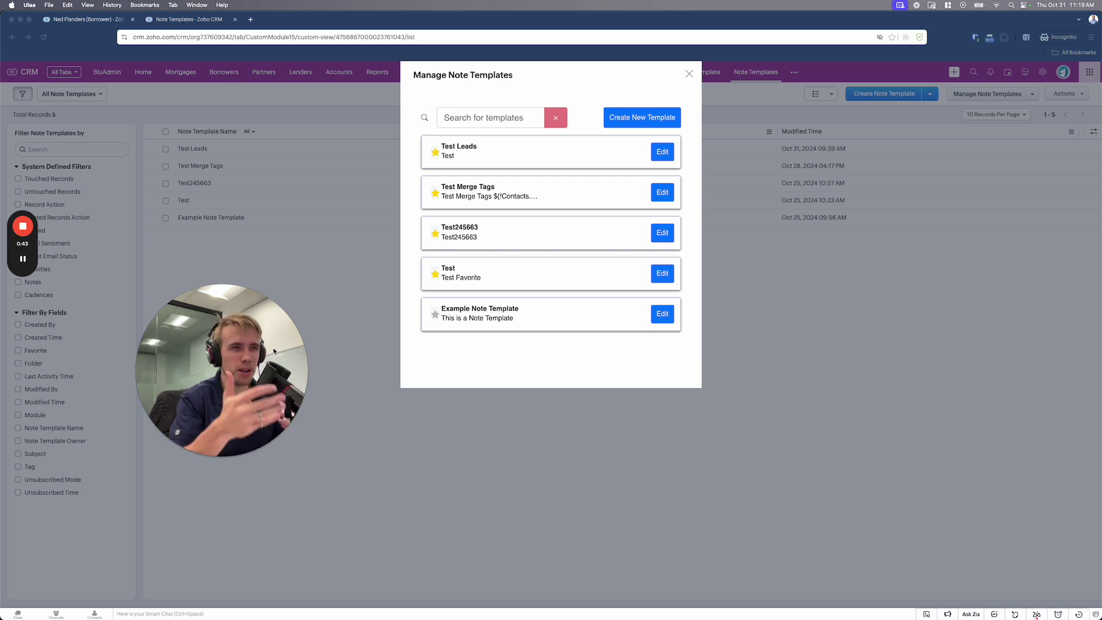
pyautogui.click(476, 117)
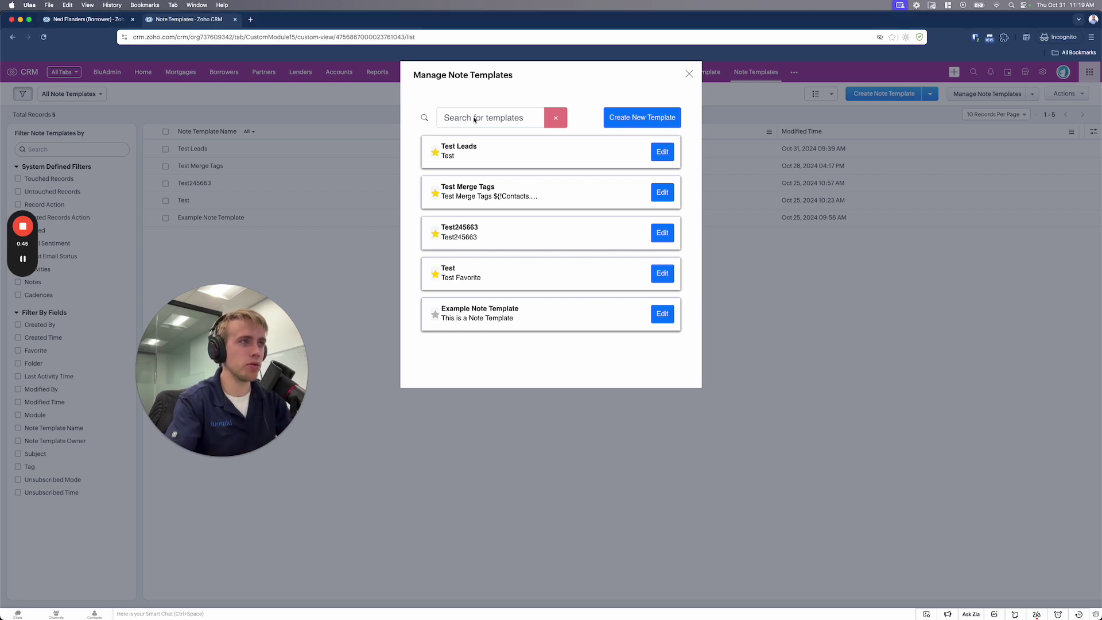
pyautogui.write('test')
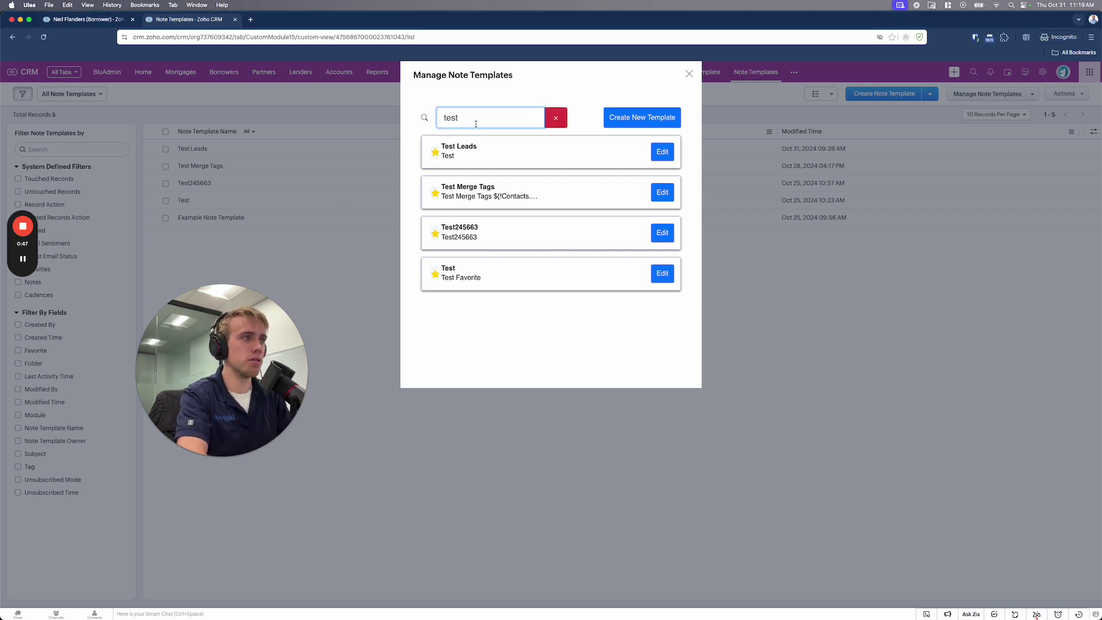
pyautogui.press('super+a')
pyautogui.write('lead')
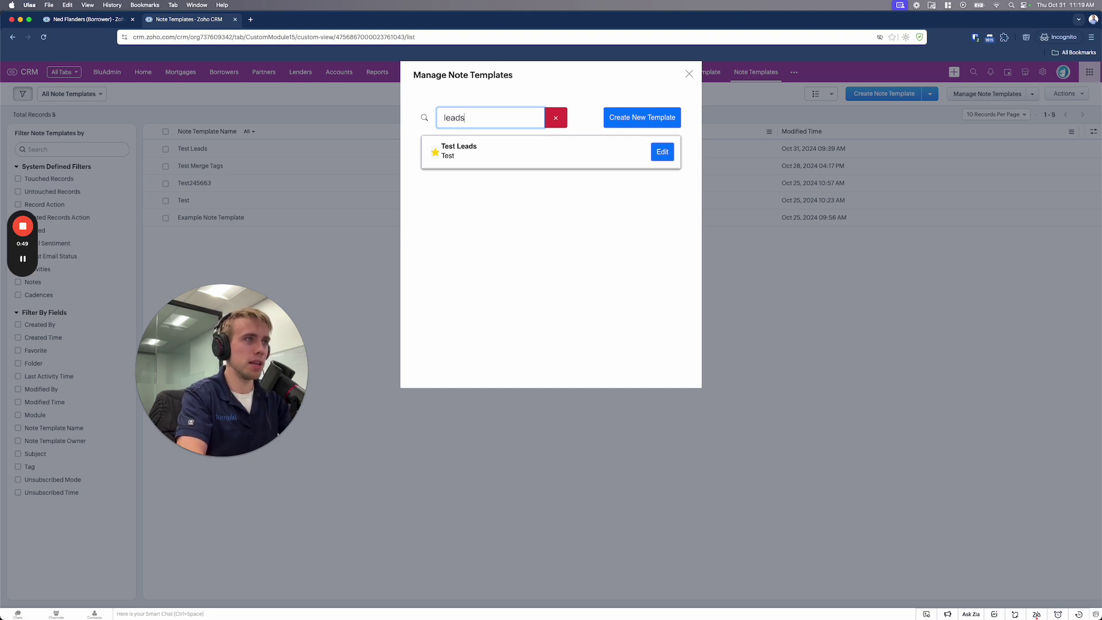
pyautogui.press('BackSpace')
pyautogui.press('BackSpace')
pyautogui.press('BackSpace')
pyautogui.press('BackSpace')
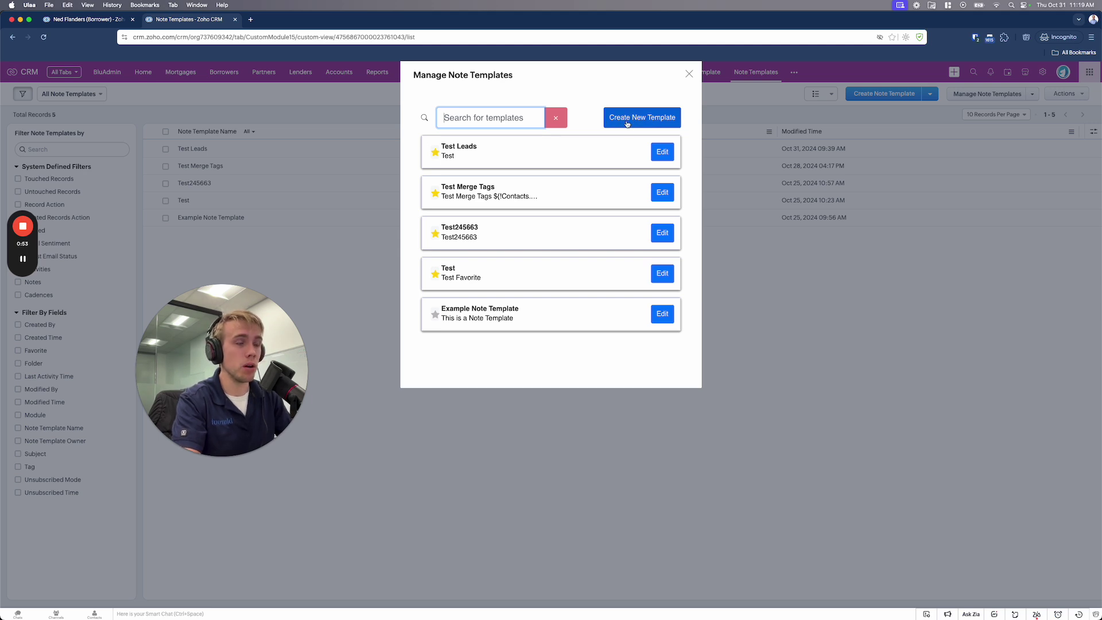
# Expand and collapse the Test template's content preview twice
pyautogui.click(516, 271)
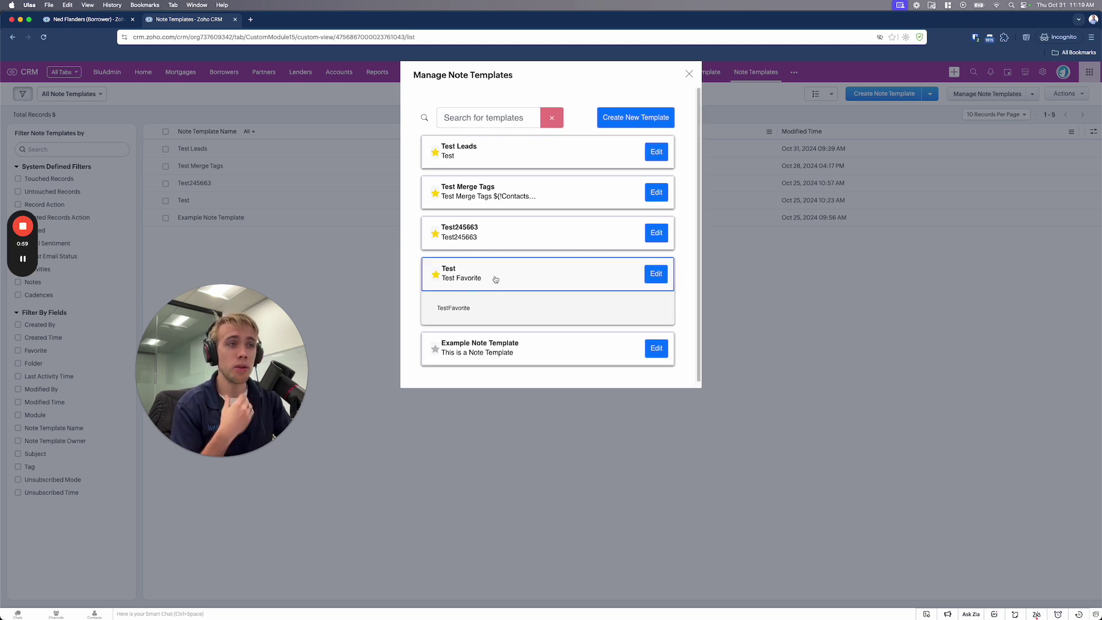
pyautogui.click(463, 268)
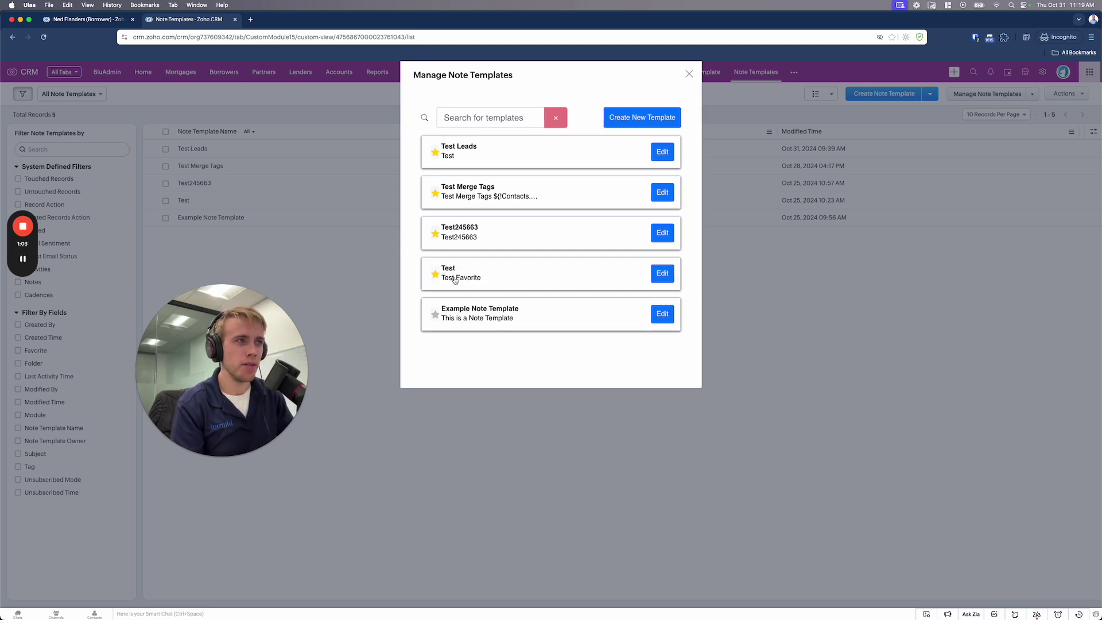
pyautogui.click(508, 280)
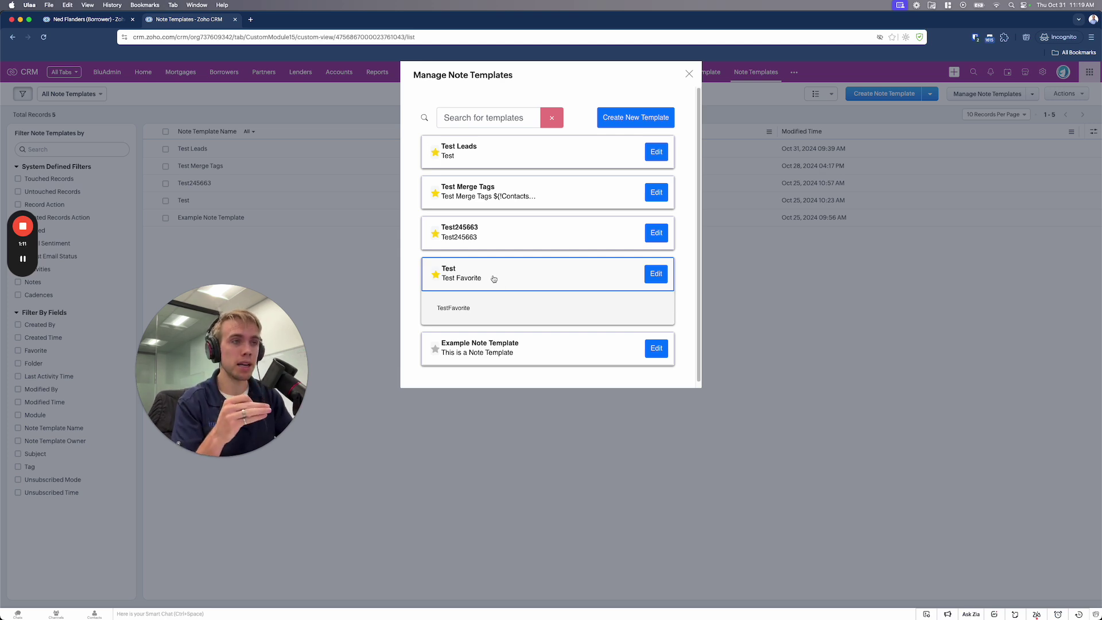
pyautogui.click(493, 279)
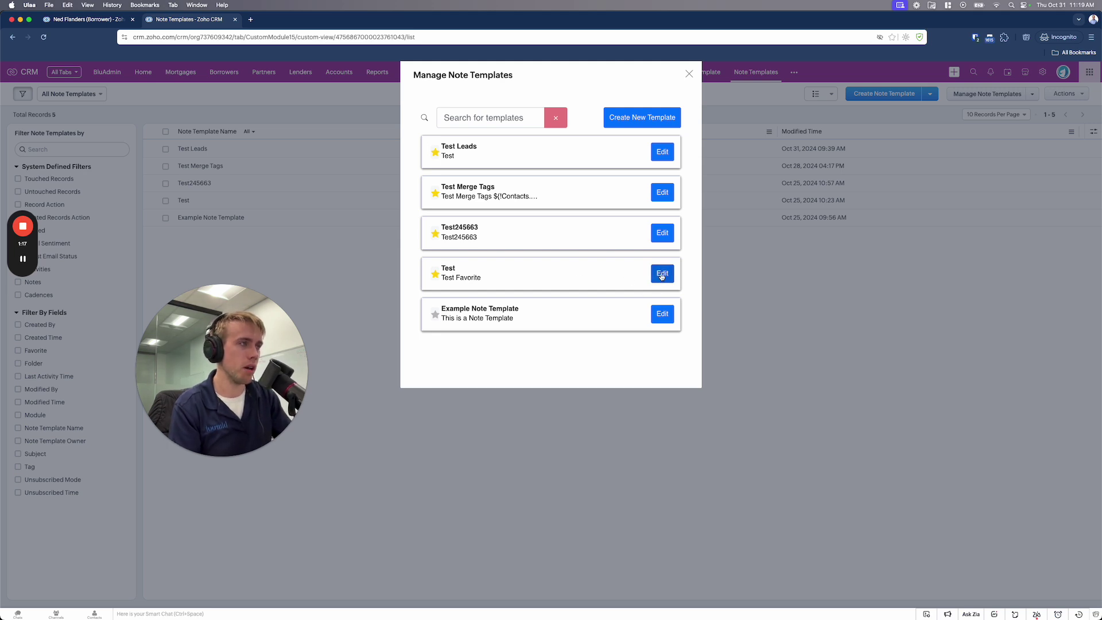
# Rename the Test template to 'Tom's Video Note Template'
pyautogui.click(662, 274)
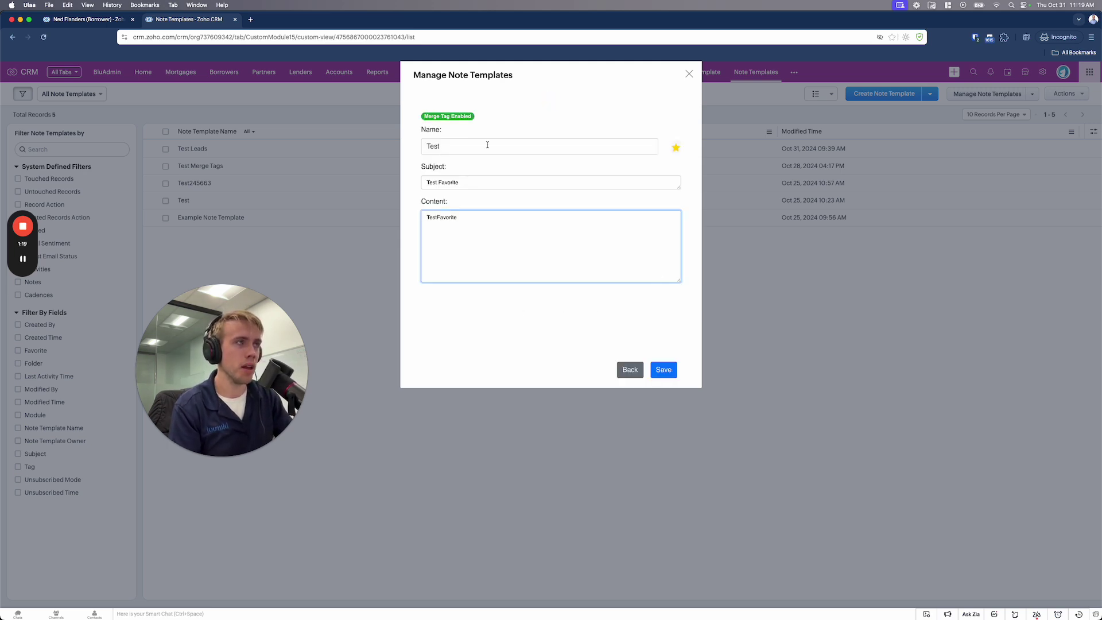
pyautogui.doubleClick(480, 145)
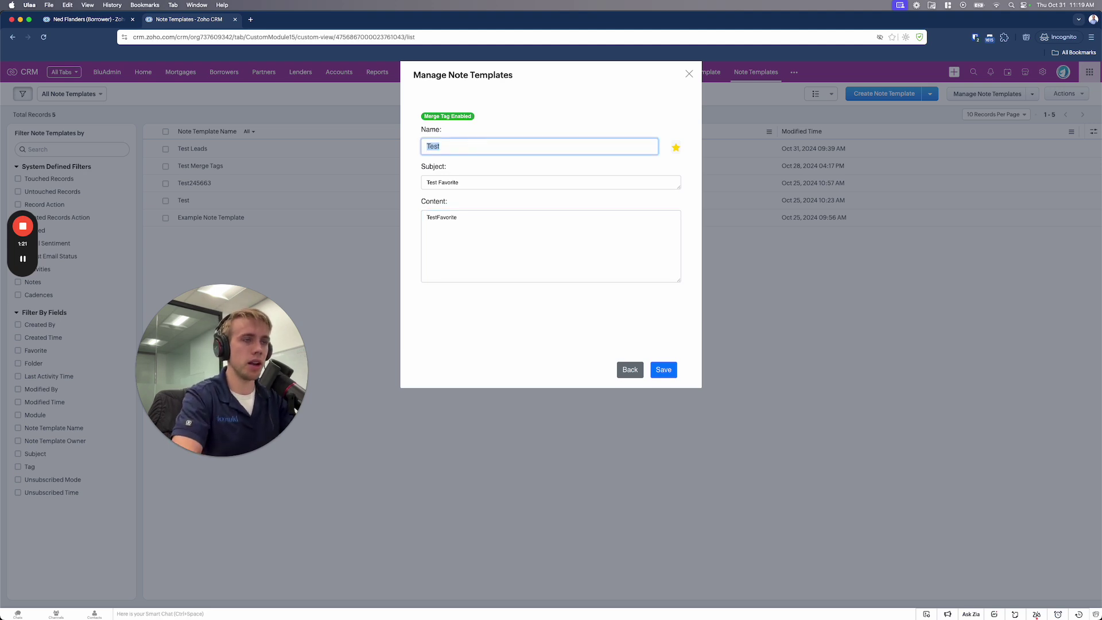
pyautogui.press('BackSpace')
pyautogui.write("Tom's ")
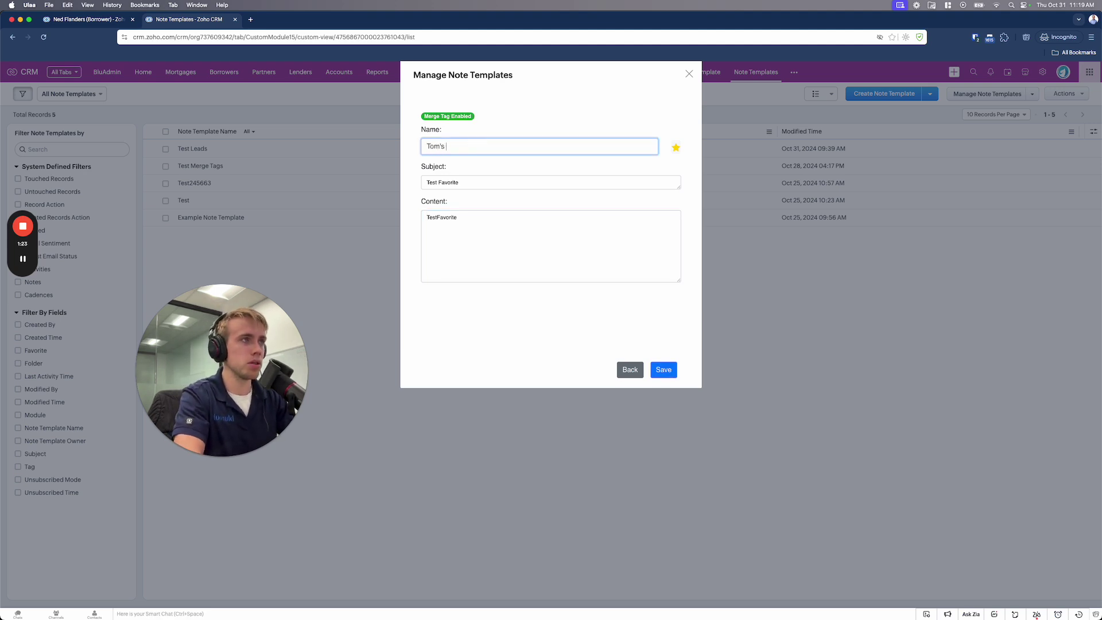
pyautogui.write('Video Note T')
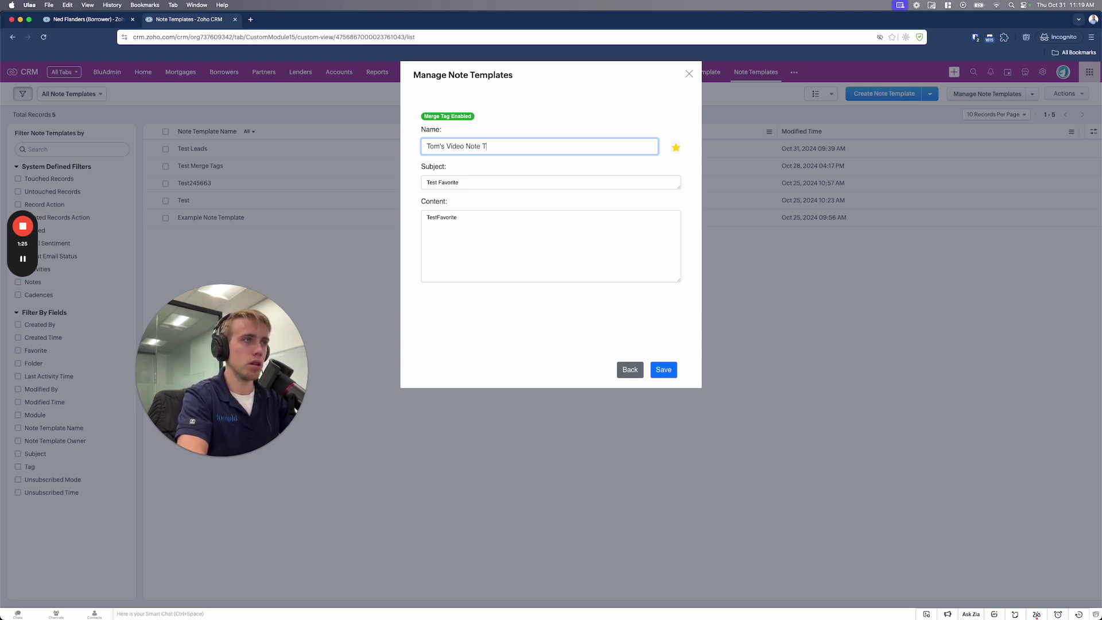
pyautogui.write('emplate')
# Set the subject to 'Call with' followed by the contact's First Name merge field
pyautogui.tripleClick(455, 185)
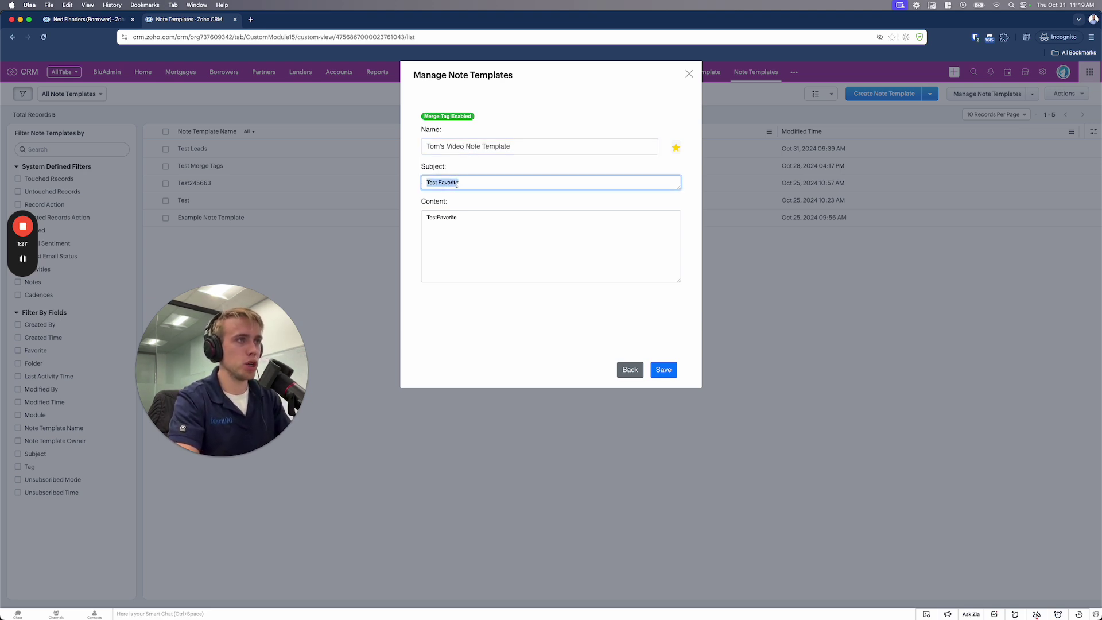
pyautogui.press('BackSpace')
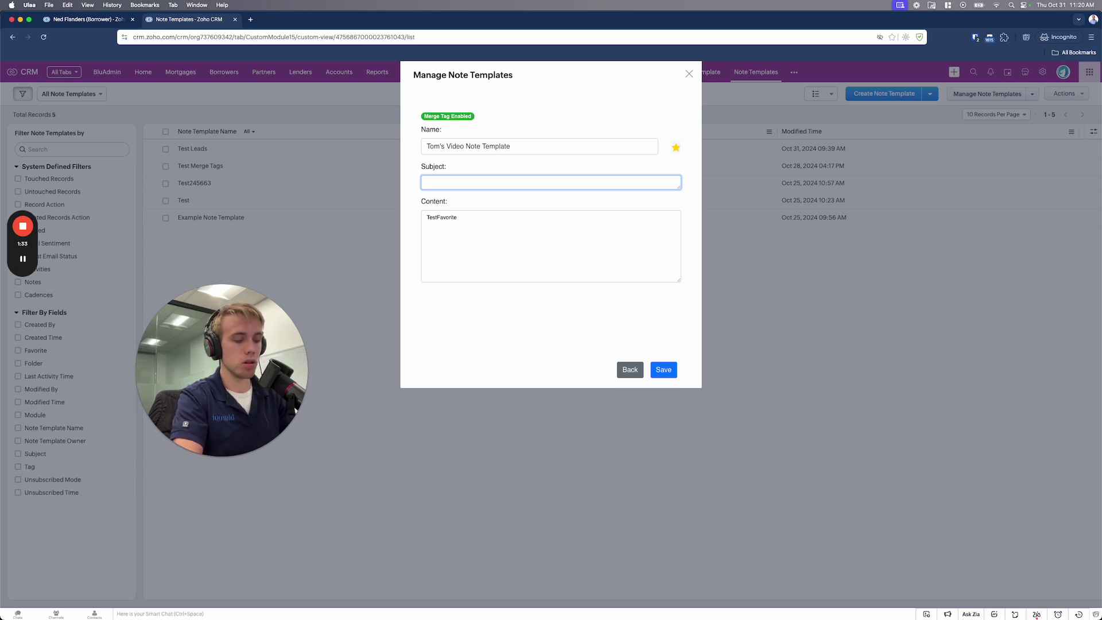
pyautogui.write('Call with #')
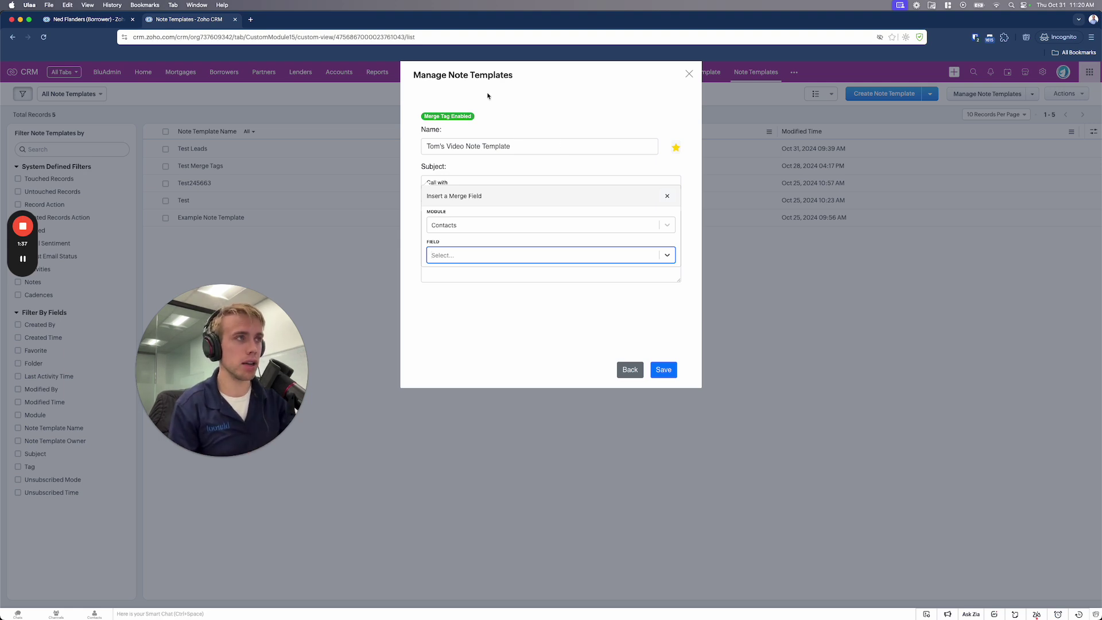
pyautogui.moveTo(453, 113)
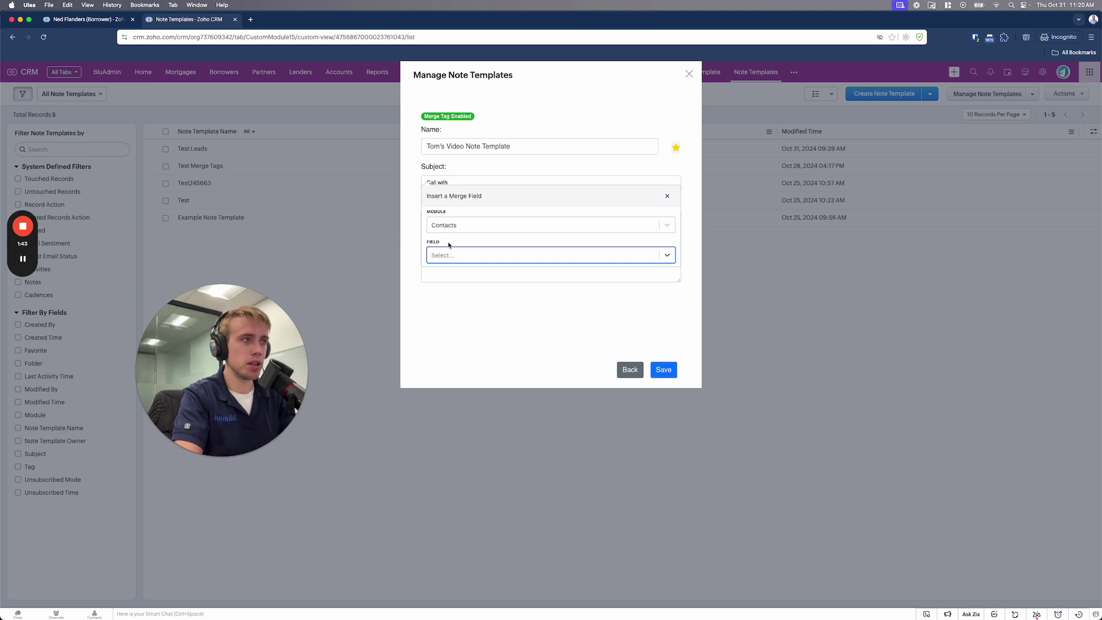
pyautogui.write('fir')
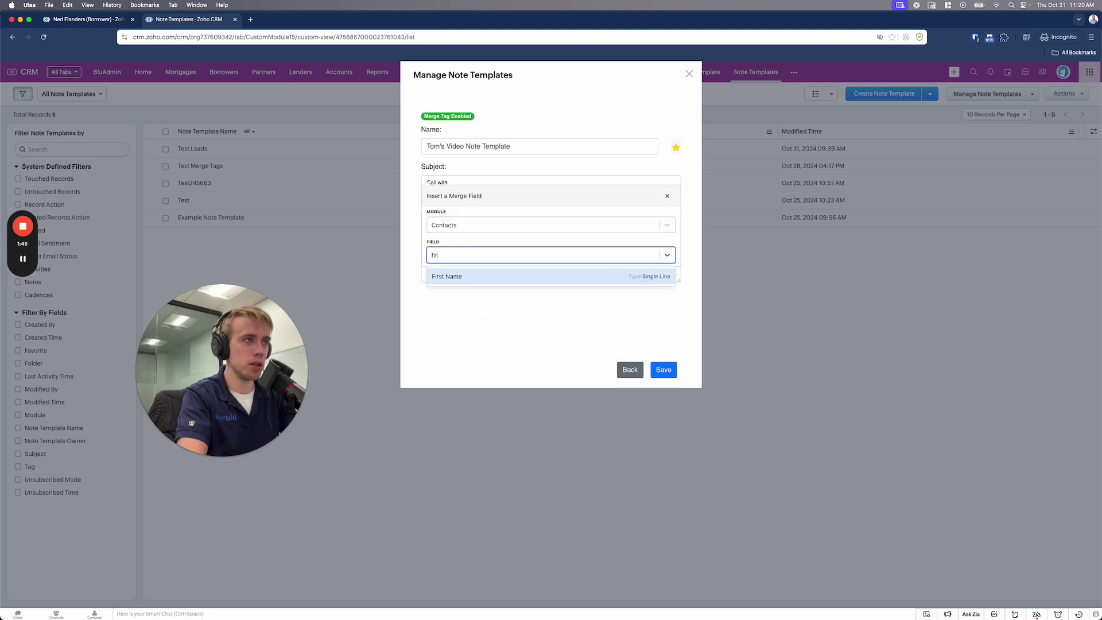
pyautogui.click(476, 277)
pyautogui.click(468, 246)
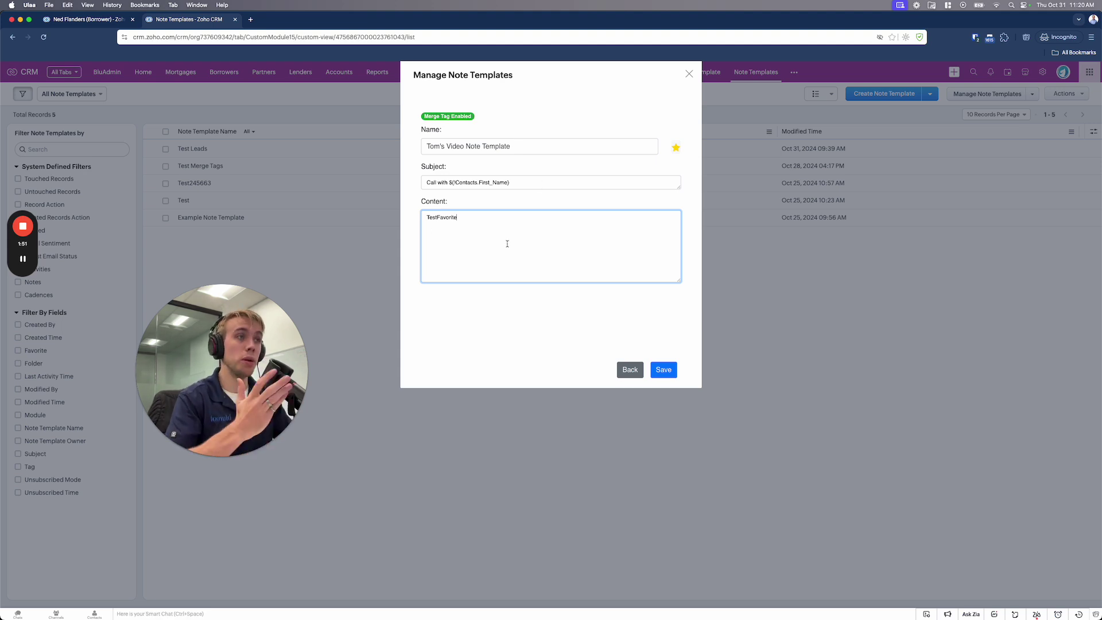
# Replace the placeholder content with Favorite Color, Favorite Movie and Confirm Address lines
pyautogui.press('super+a')
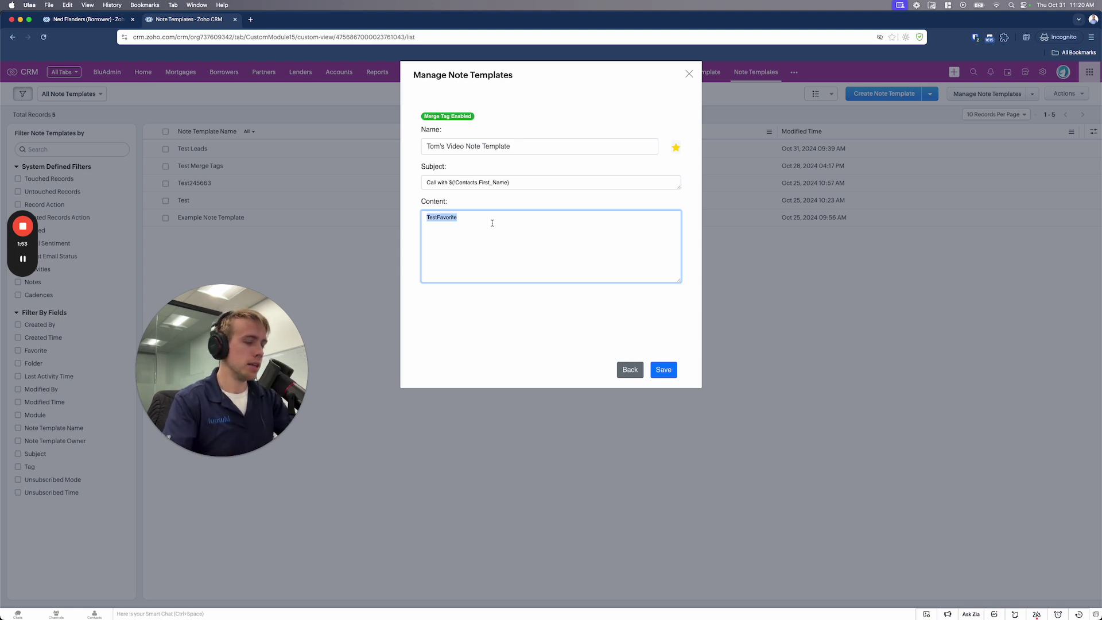
pyautogui.press('BackSpace')
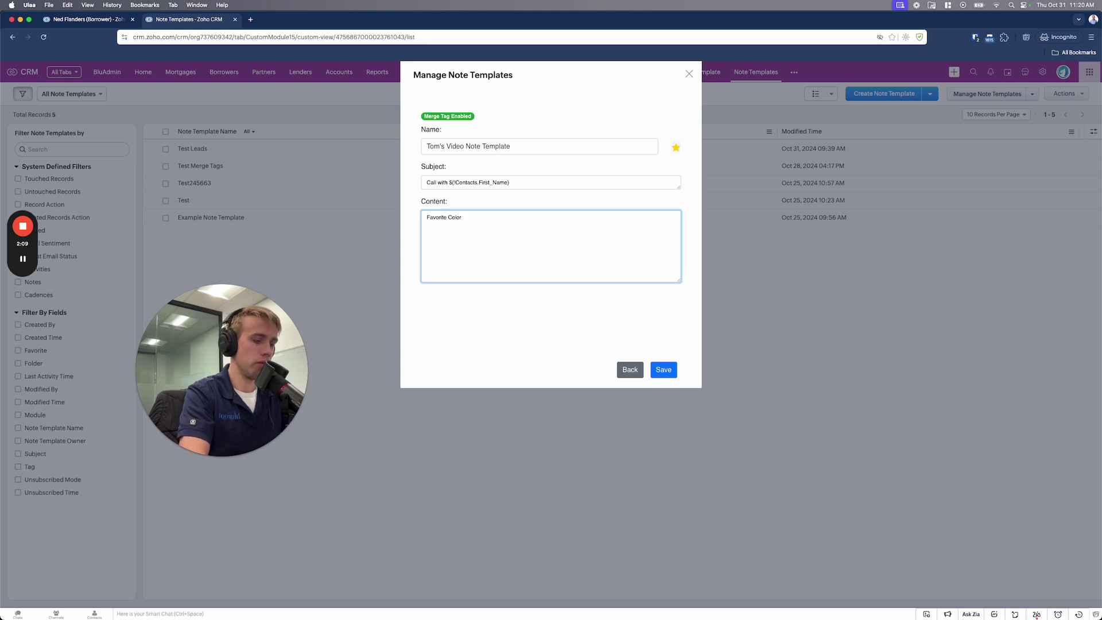
pyautogui.write(':')
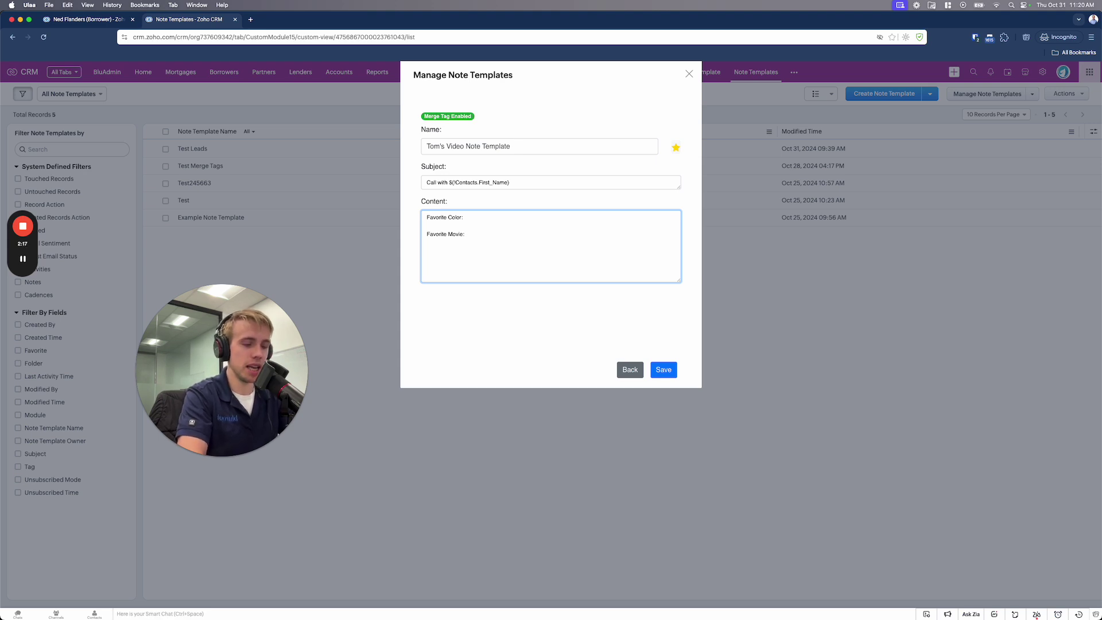
pyautogui.write('onfirm Address')
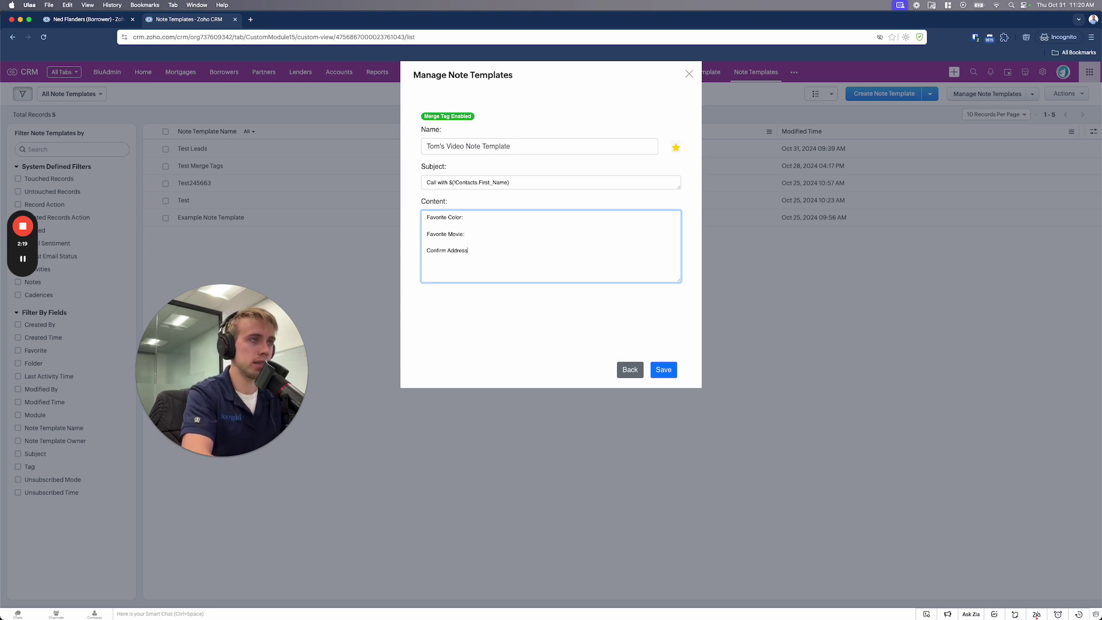
pyautogui.write(': ${!Contact')
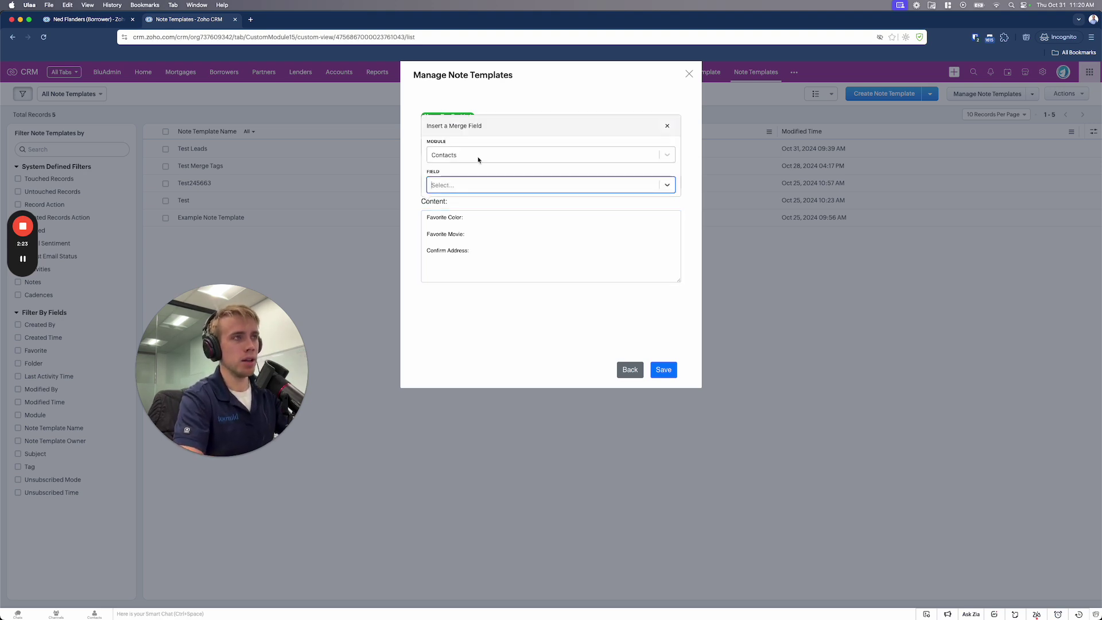
pyautogui.write('s.Mailing_Stre')
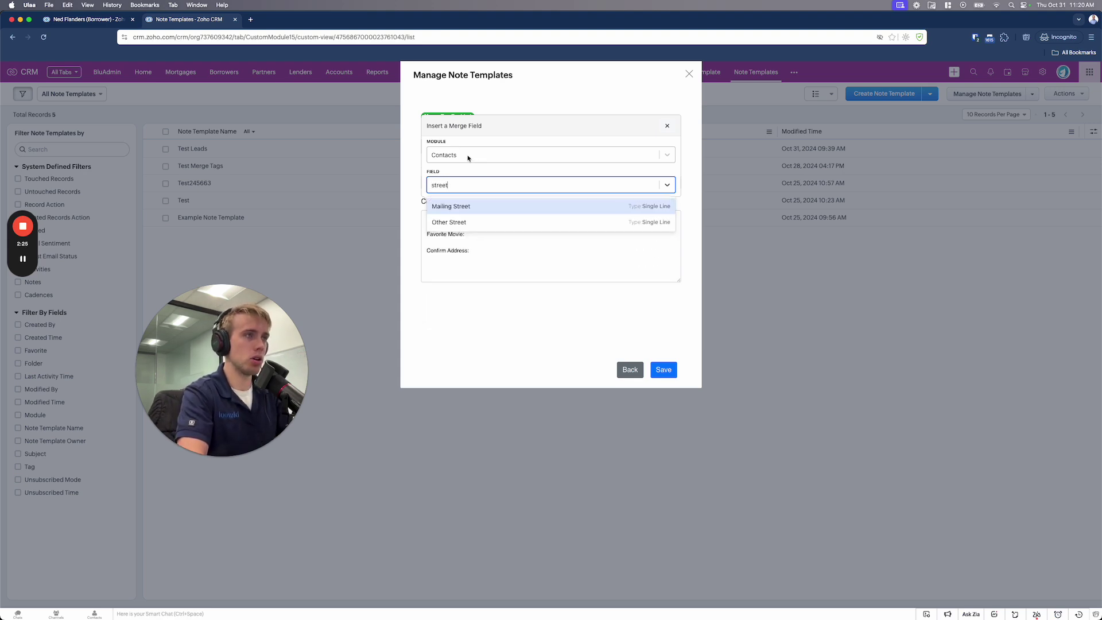
pyautogui.write('et')
# Insert the contact's Mailing Street and Mailing City merge fields on the address line
pyautogui.click(443, 206)
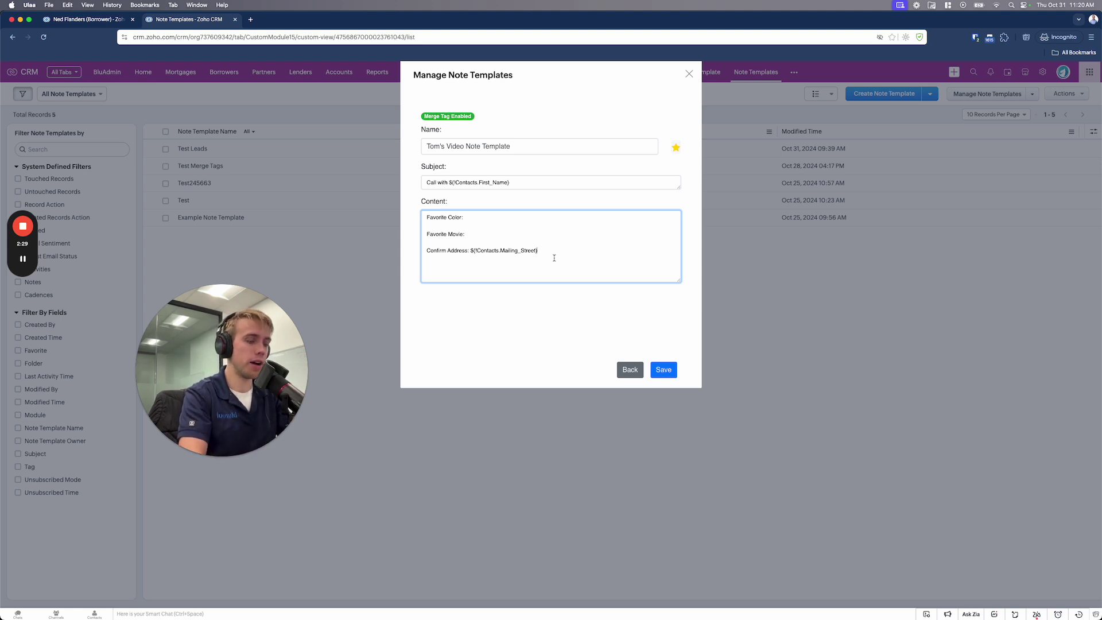
pyautogui.hotkey('shift', '3')
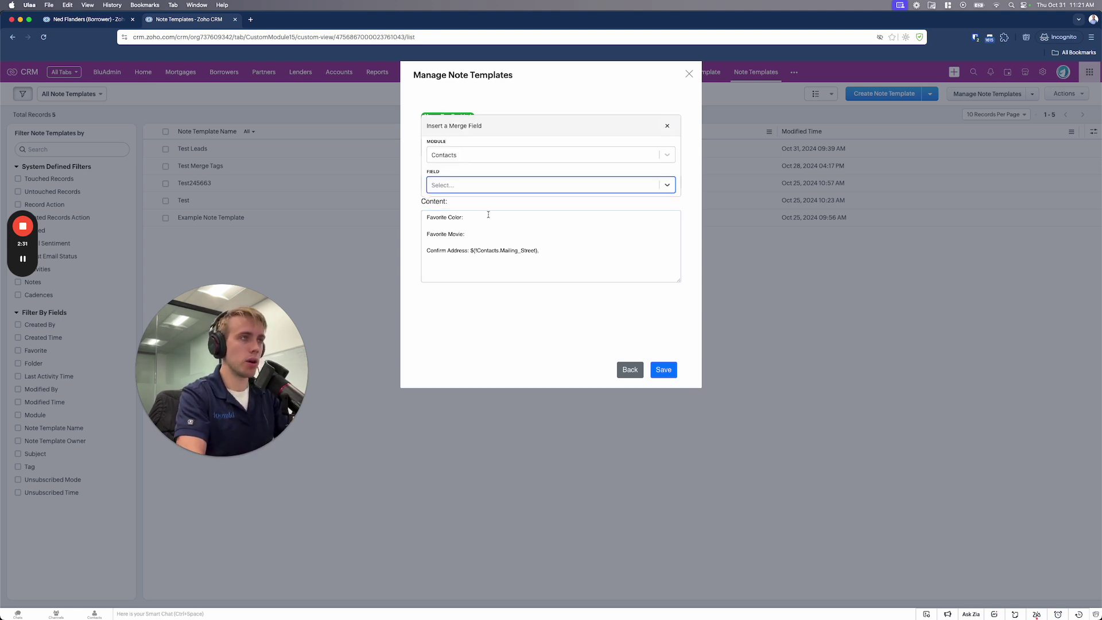
pyautogui.write('city')
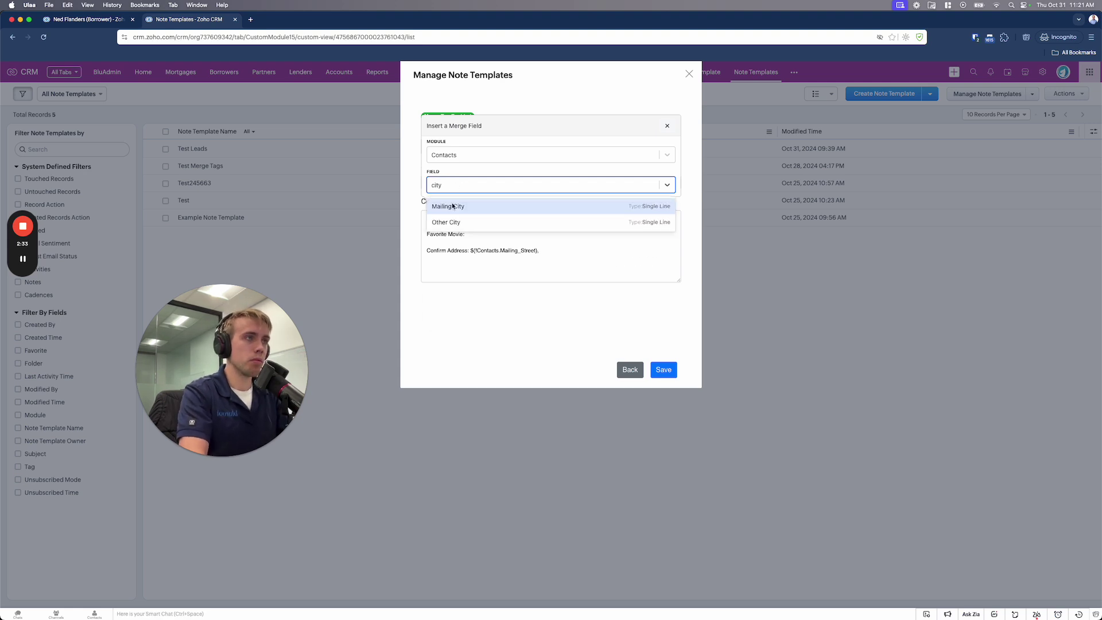
pyautogui.click(452, 206)
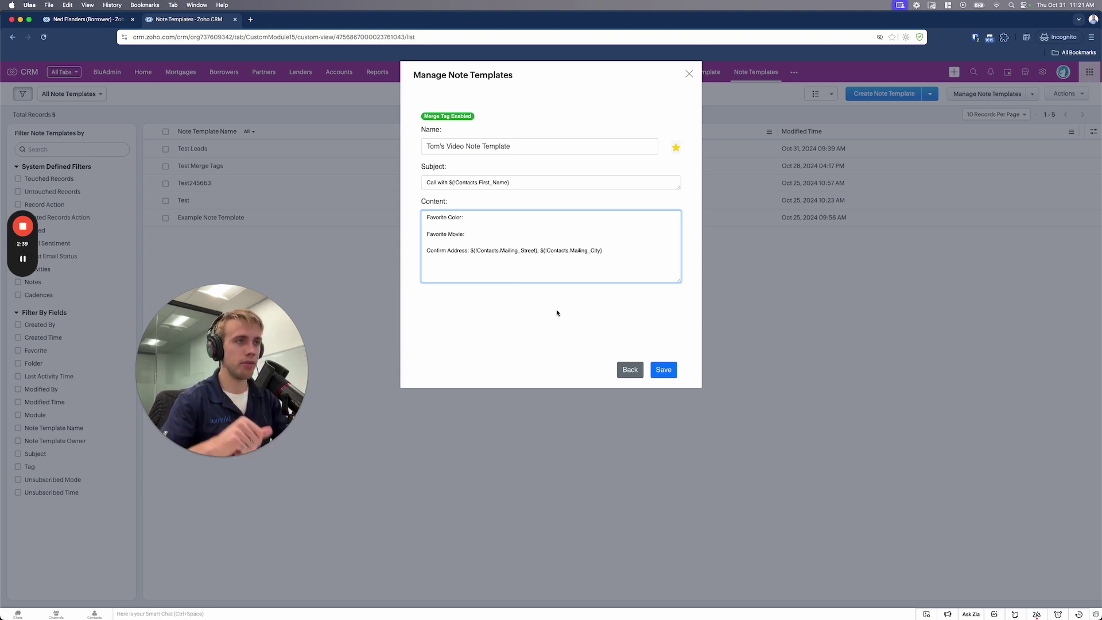
# Save Tom's Video Note Template, close the manager, and switch to the borrower's record
pyautogui.click(661, 371)
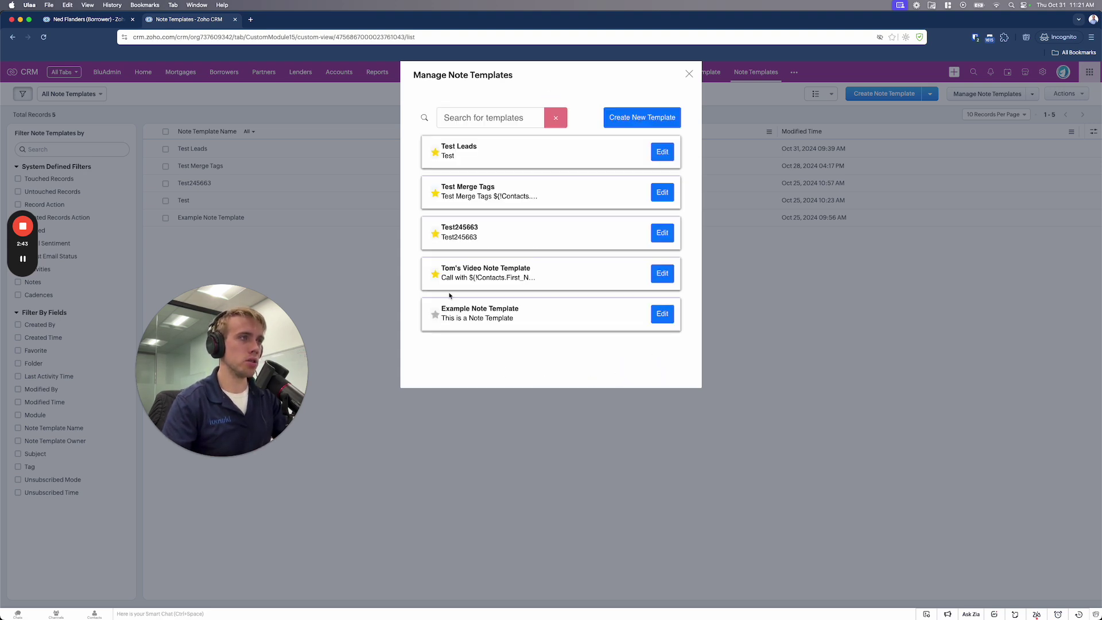
pyautogui.click(689, 73)
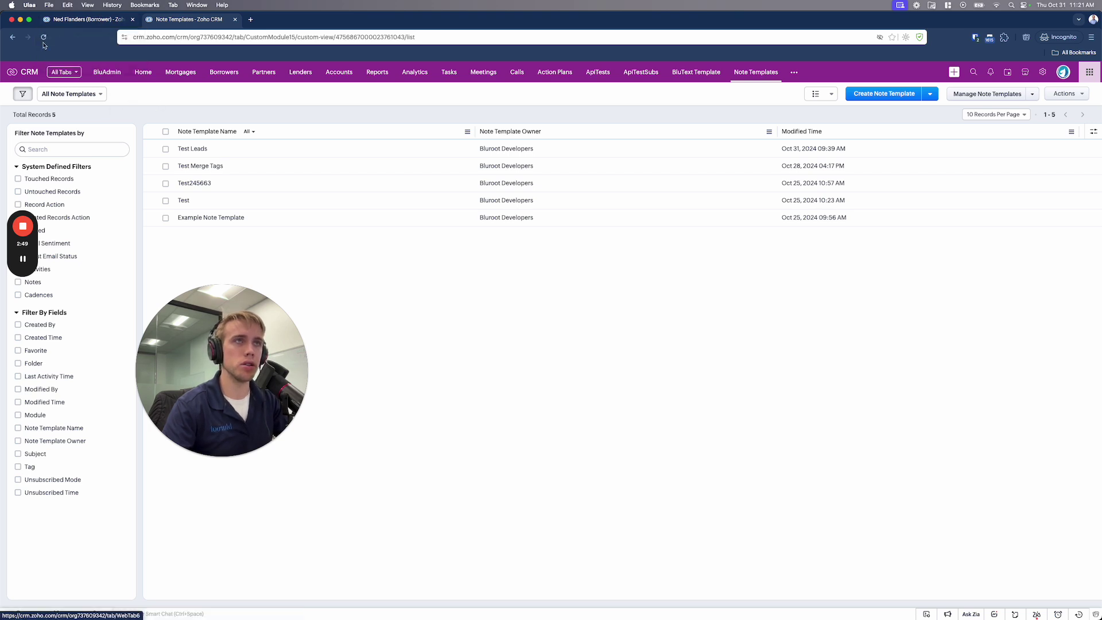
pyautogui.click(78, 19)
pyautogui.moveTo(222, 354); pyautogui.dragTo(68, 504)
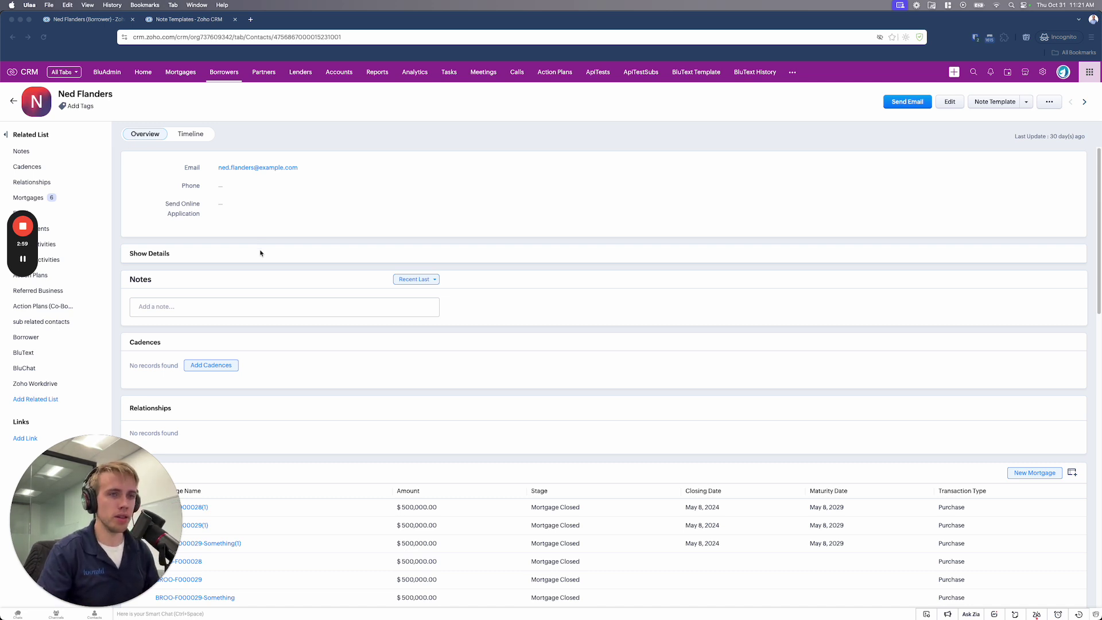
# Open the Add a note box on the record and cancel the empty note
pyautogui.click(212, 305)
pyautogui.click(214, 307)
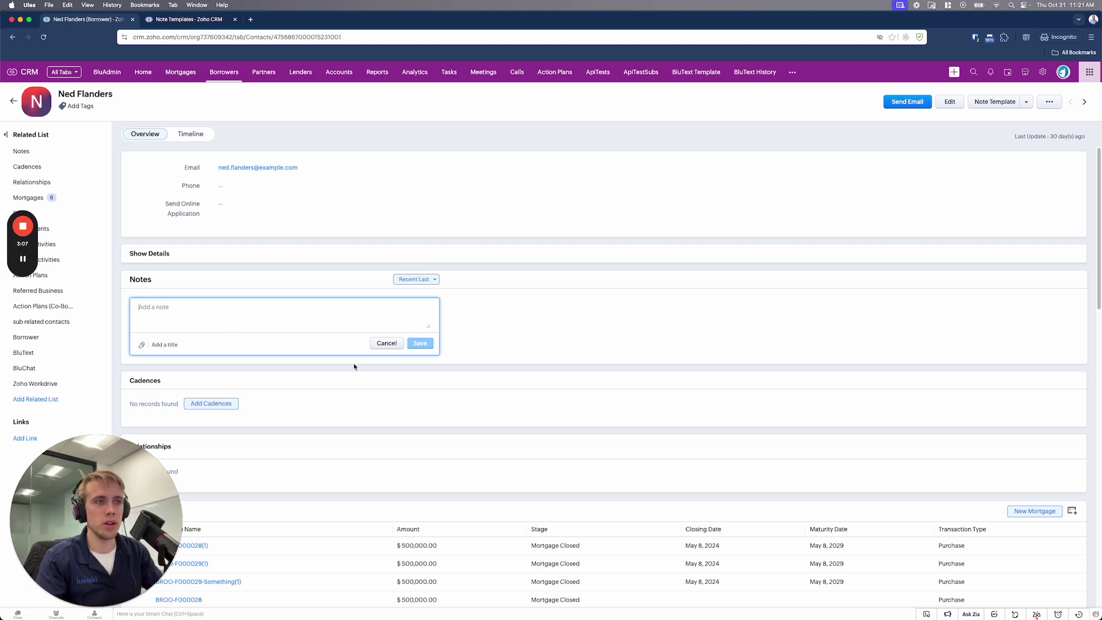
pyautogui.click(383, 347)
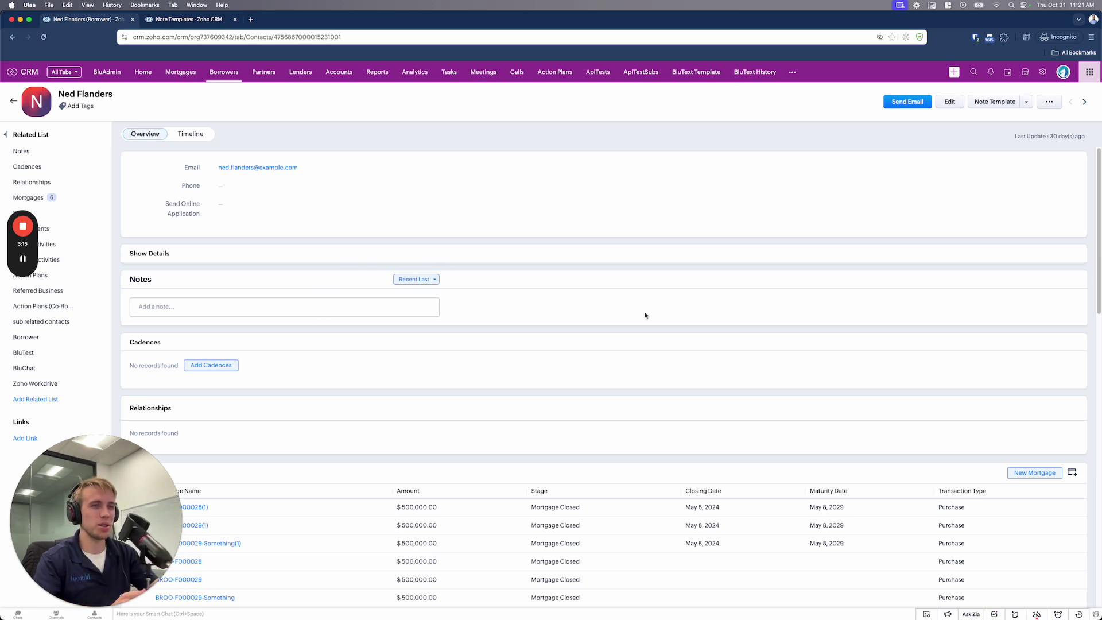
# Preview the template found by searching 'video', then apply Tom's Video Note Template to the note
pyautogui.click(996, 102)
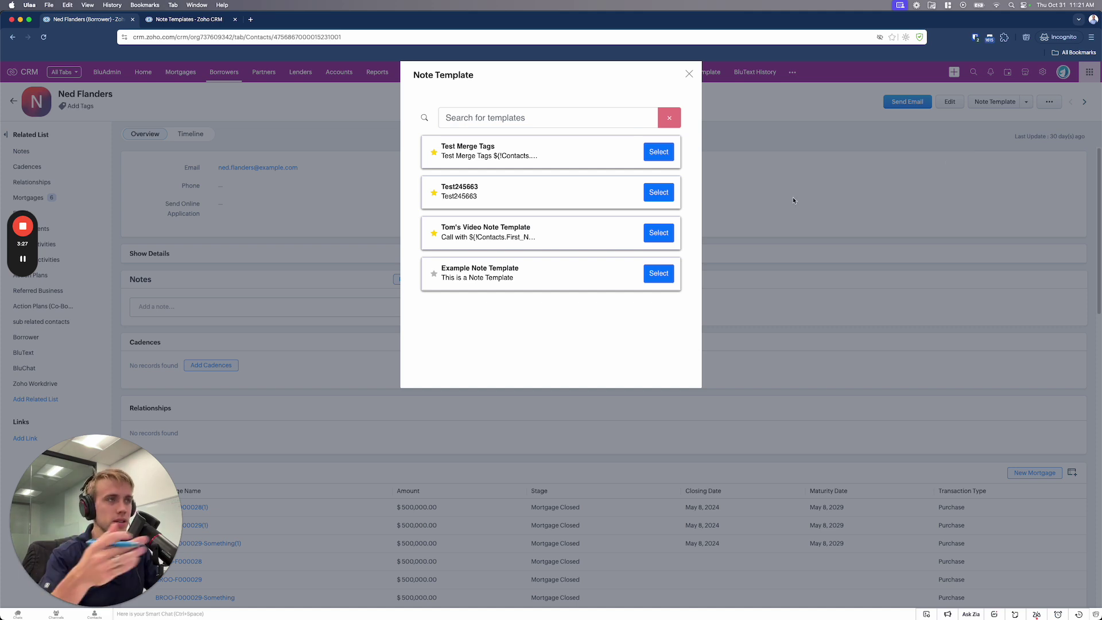
pyautogui.click(522, 117)
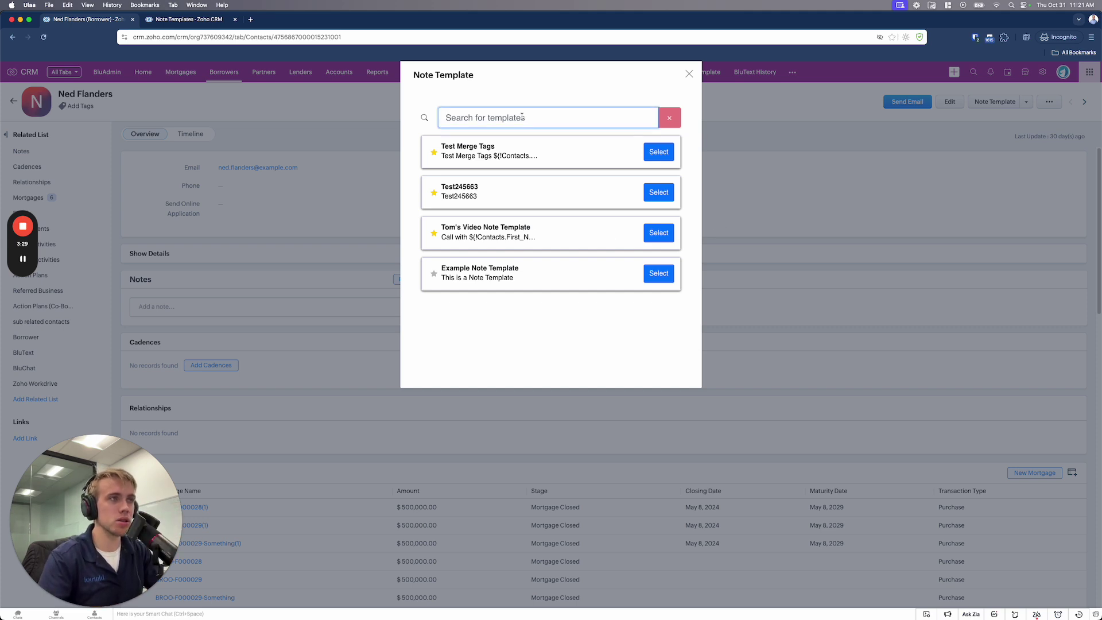
pyautogui.write('video')
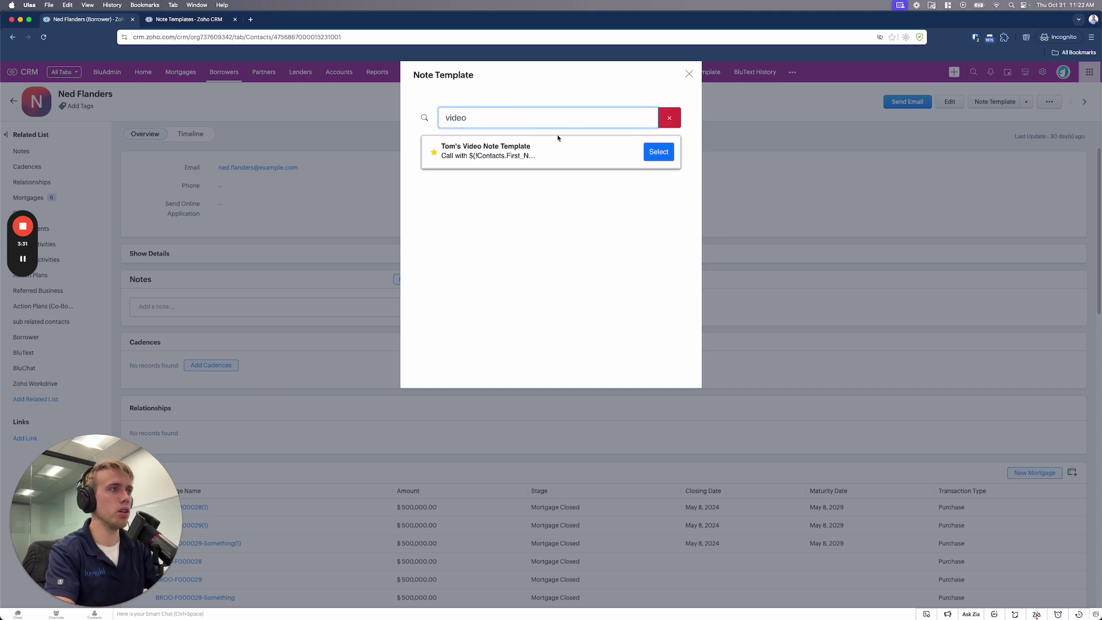
pyautogui.click(565, 159)
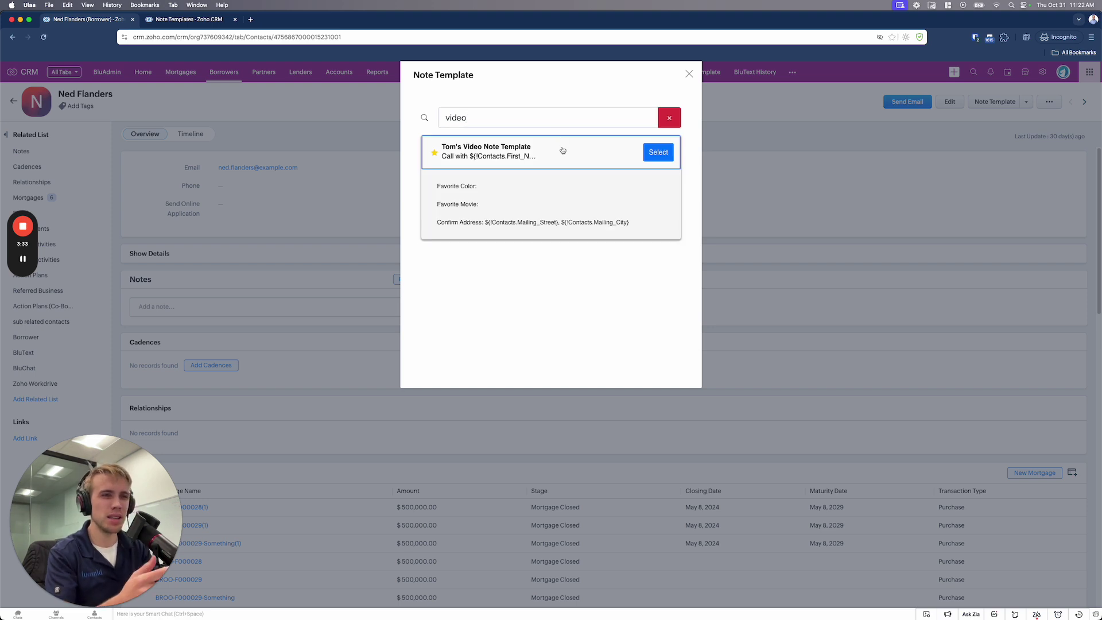
pyautogui.click(563, 152)
pyautogui.click(668, 118)
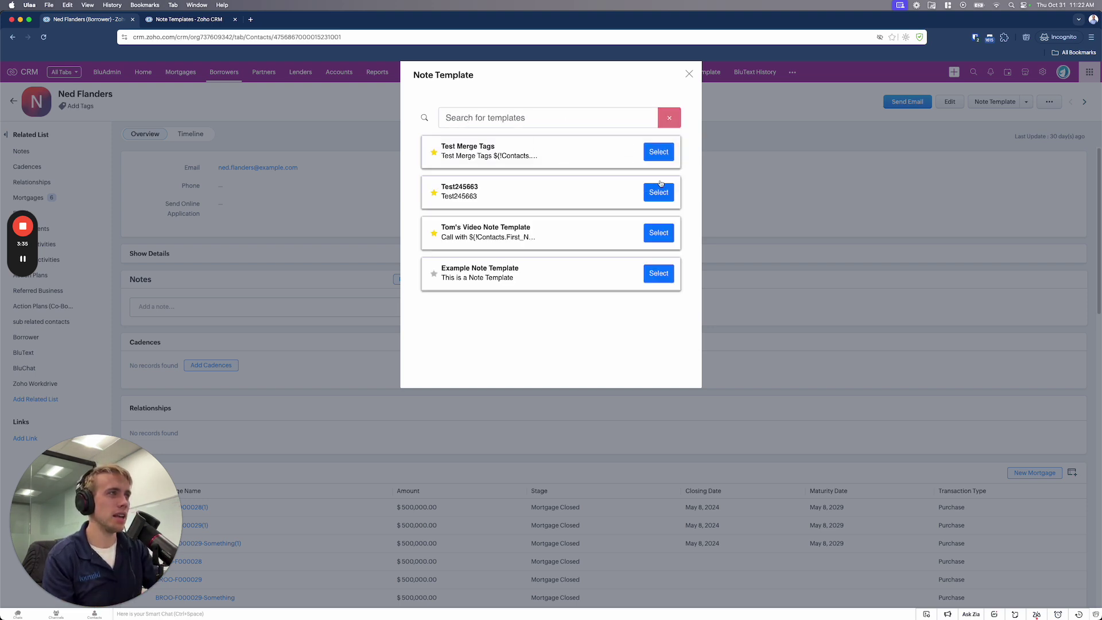
pyautogui.click(658, 234)
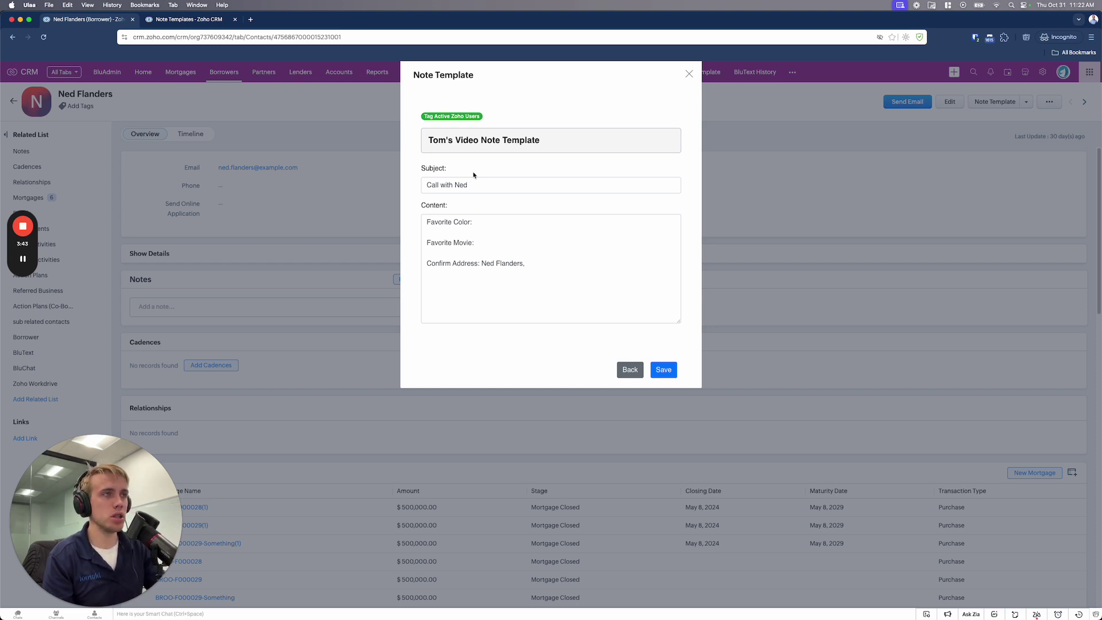
# Remove the prefilled name from the address line and answer Favorite Color with Green
pyautogui.click(477, 189)
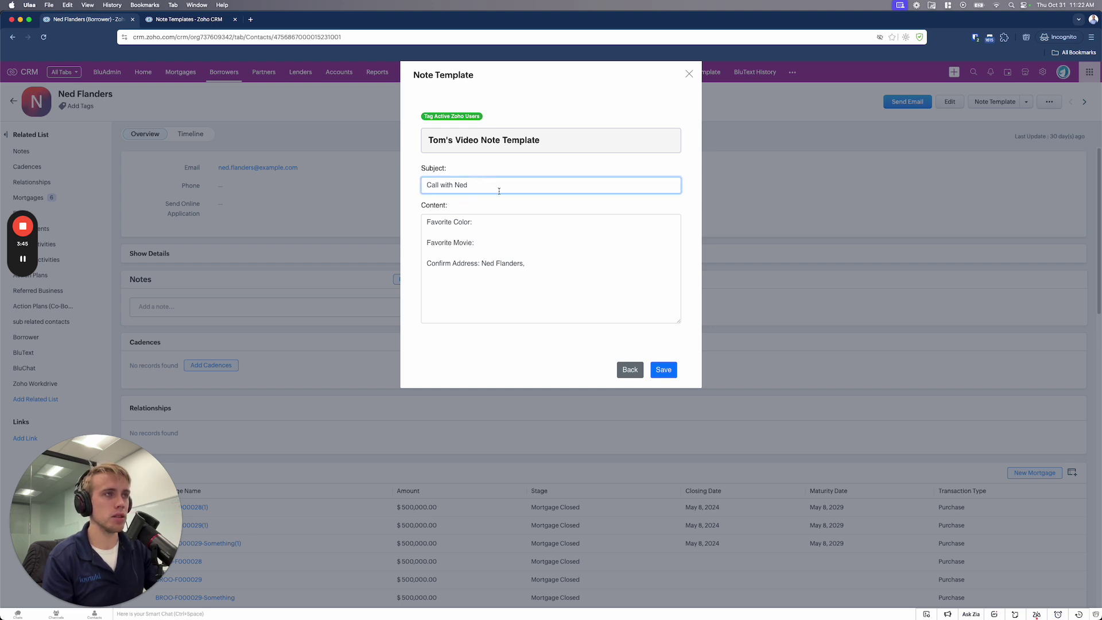
pyautogui.moveTo(493, 264); pyautogui.dragTo(538, 260)
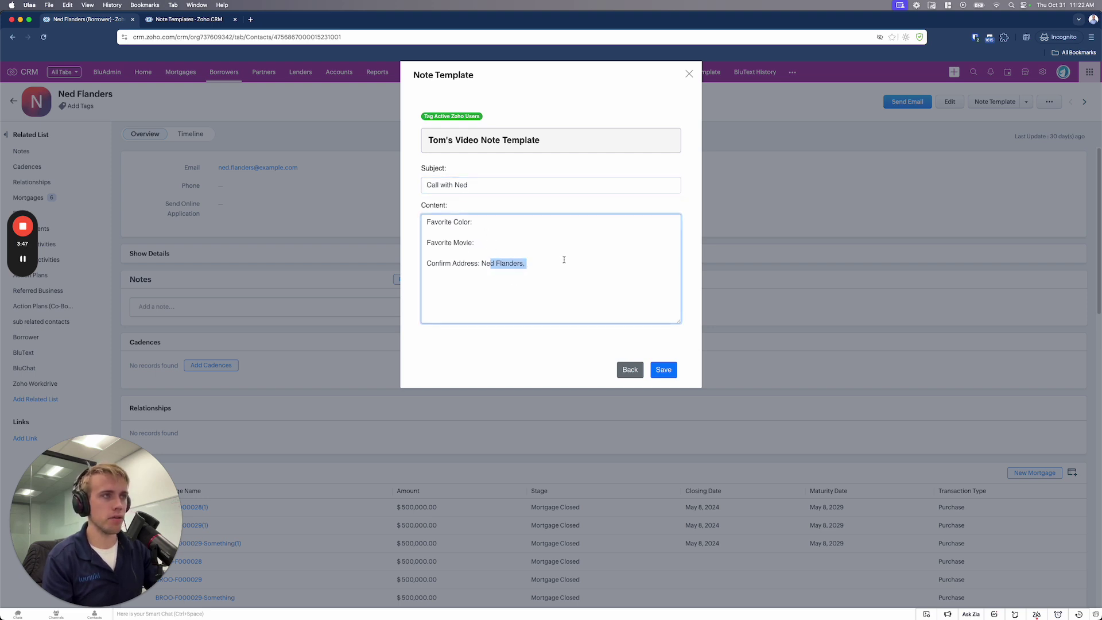
pyautogui.press('BackSpace')
pyautogui.press('BackSpace')
pyautogui.press('BackSpace')
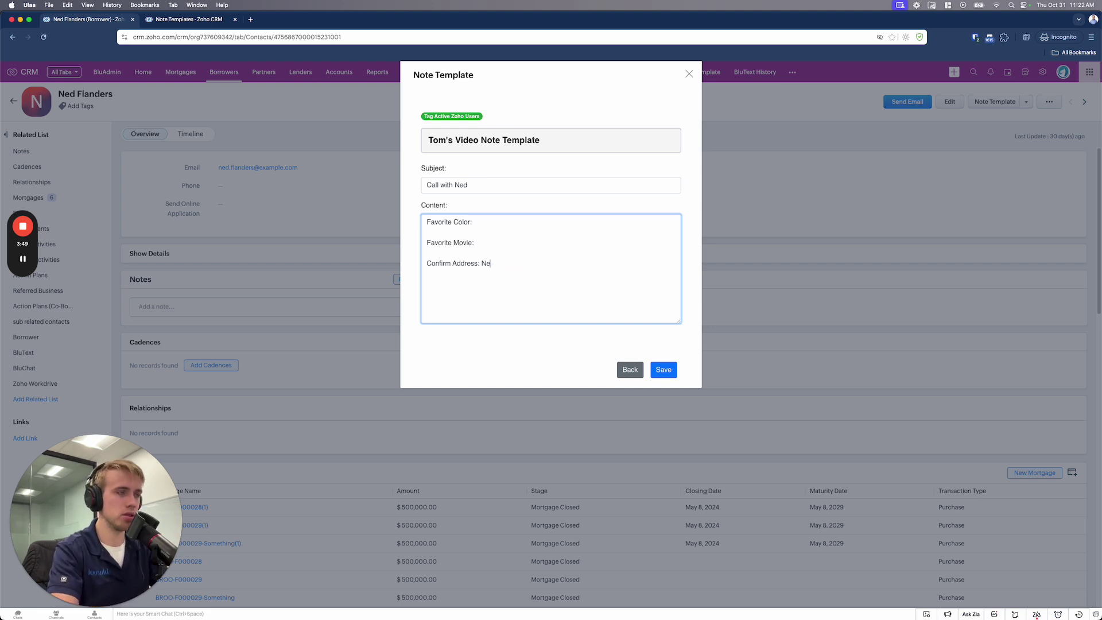
pyautogui.press('BackSpace')
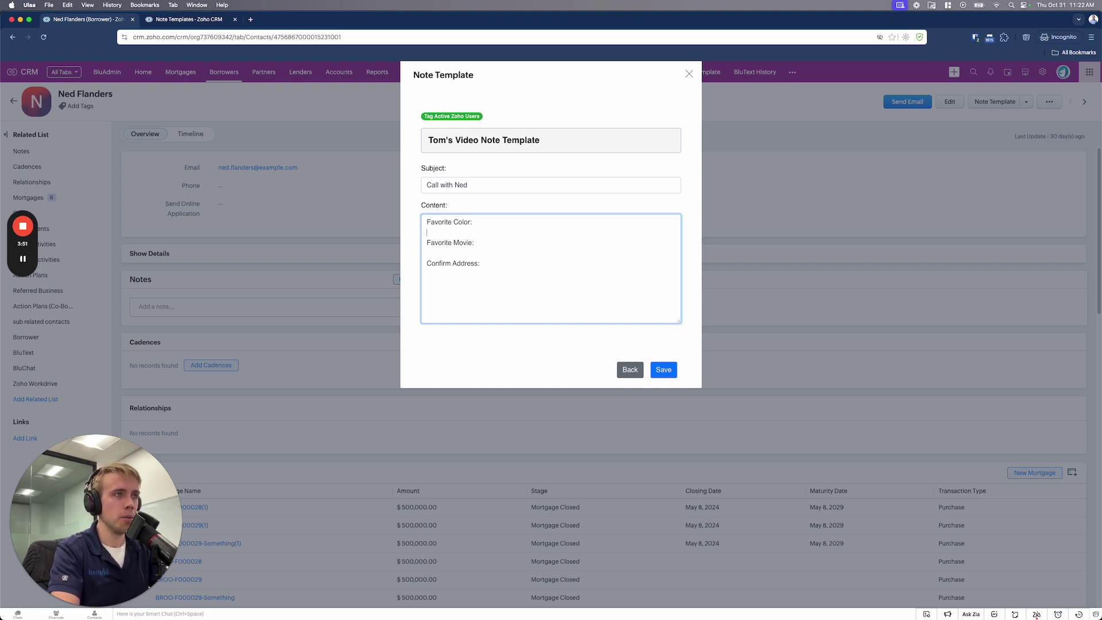
pyautogui.click(472, 221)
pyautogui.write('G')
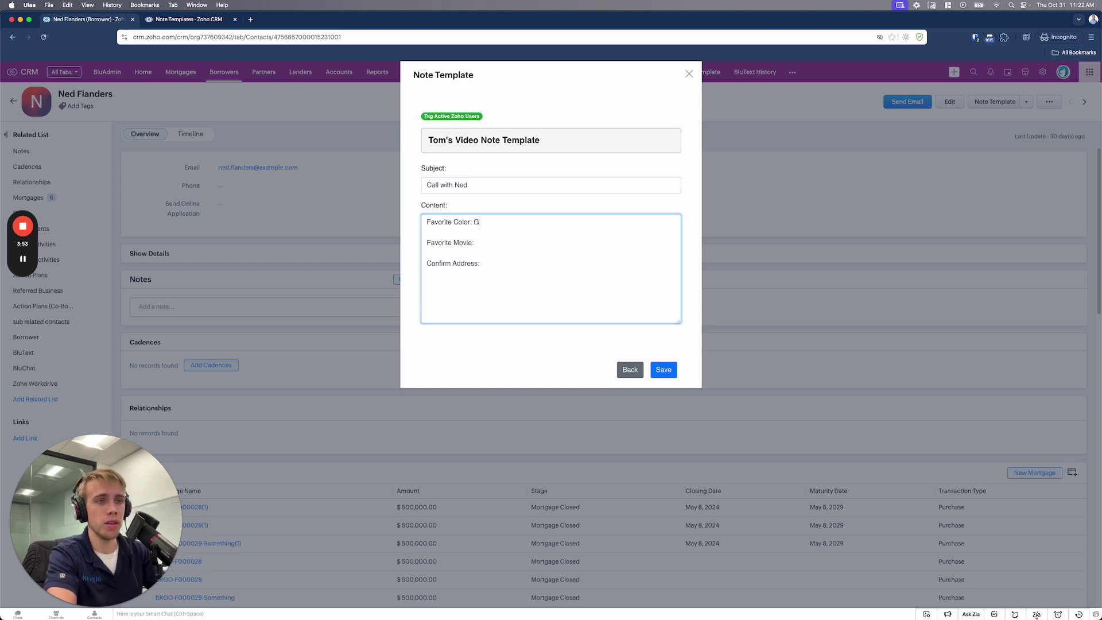
pyautogui.write('reen')
# Answer Favorite Movie with The Departed and Confirm Address with 123 Main Street
pyautogui.click(474, 242)
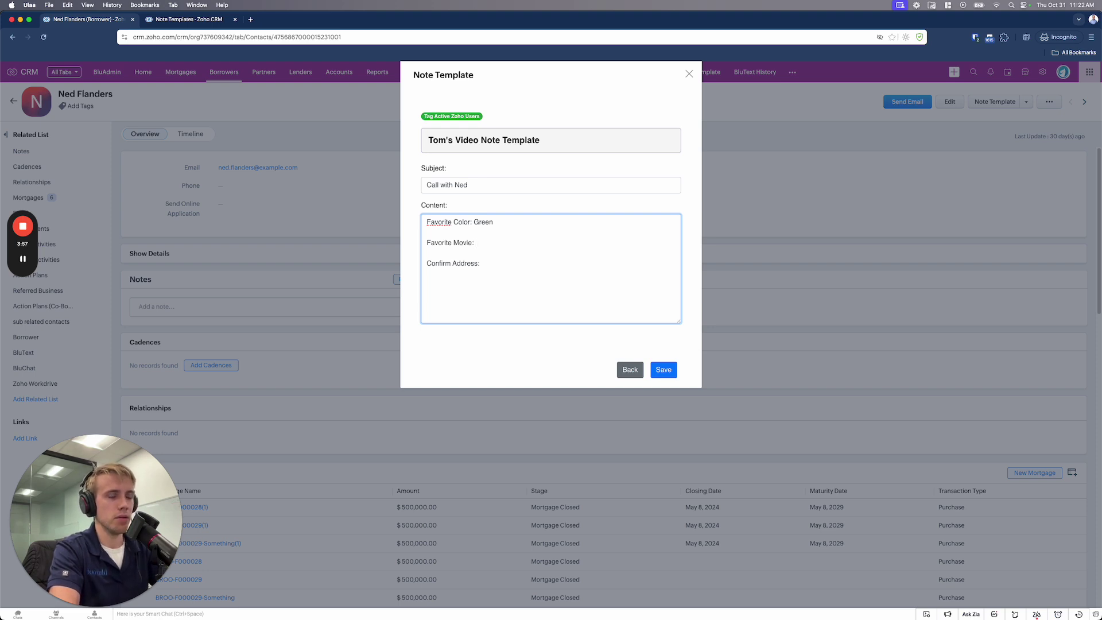
pyautogui.write('The')
pyautogui.press('BackSpace')
pyautogui.press('BackSpace')
pyautogui.press('BackSpace')
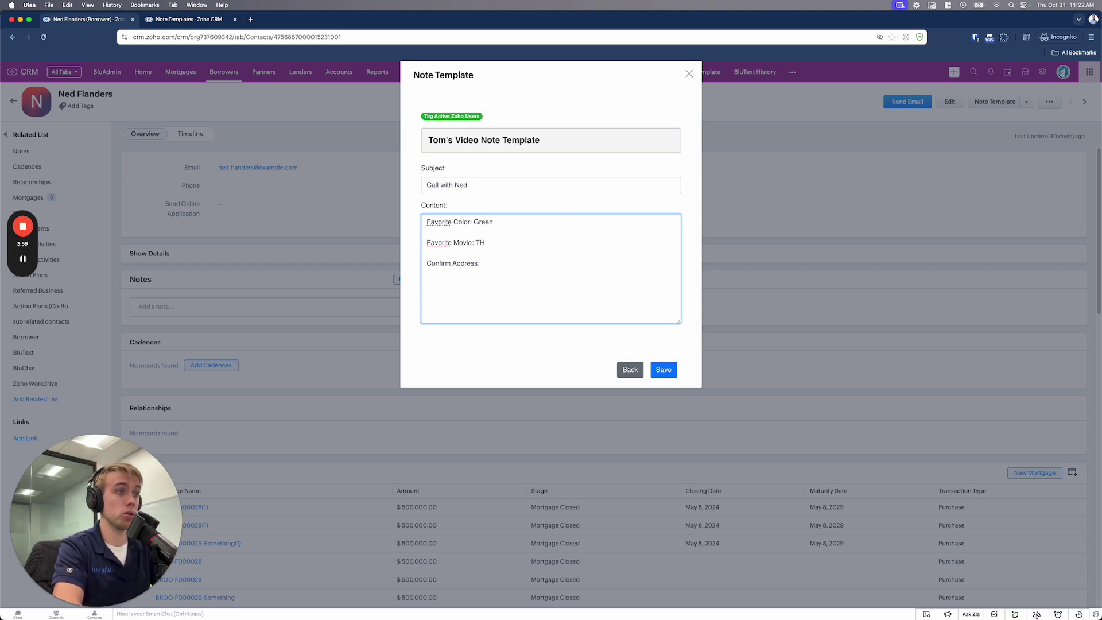
pyautogui.write('The Departed  Confirm Address: 12')
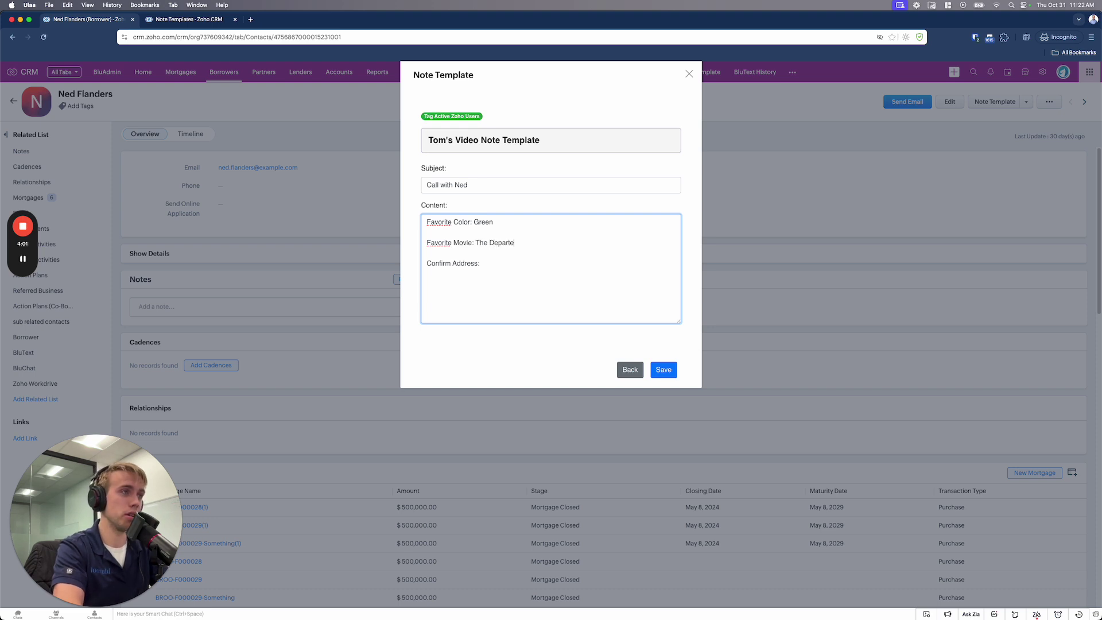
pyautogui.write('3 Main Street')
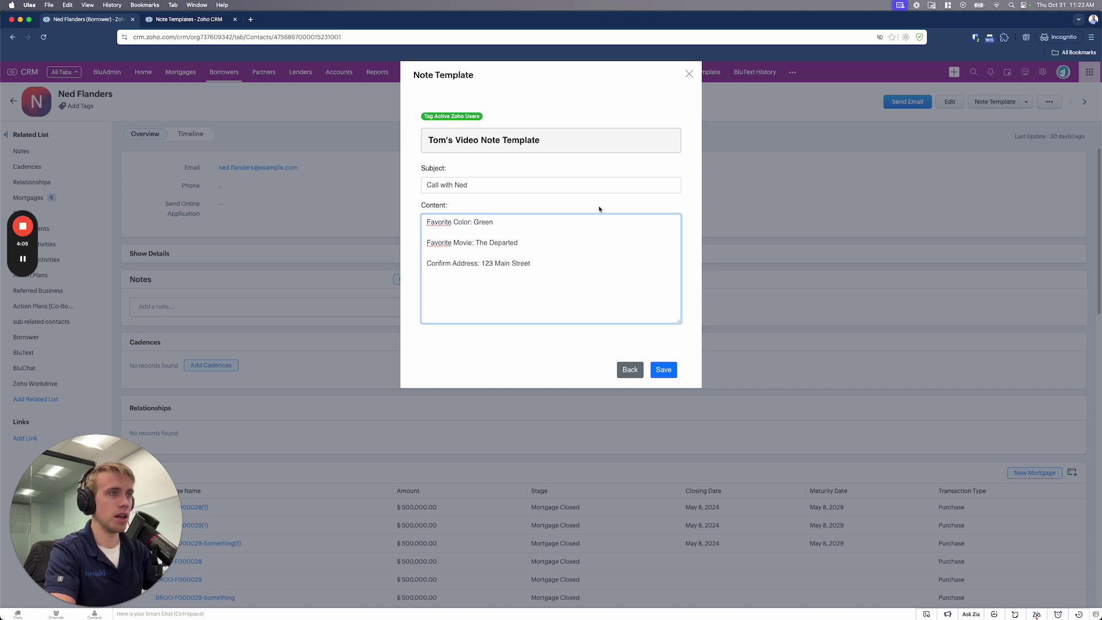
pyautogui.moveTo(565, 263); pyautogui.dragTo(493, 264)
pyautogui.click(549, 294)
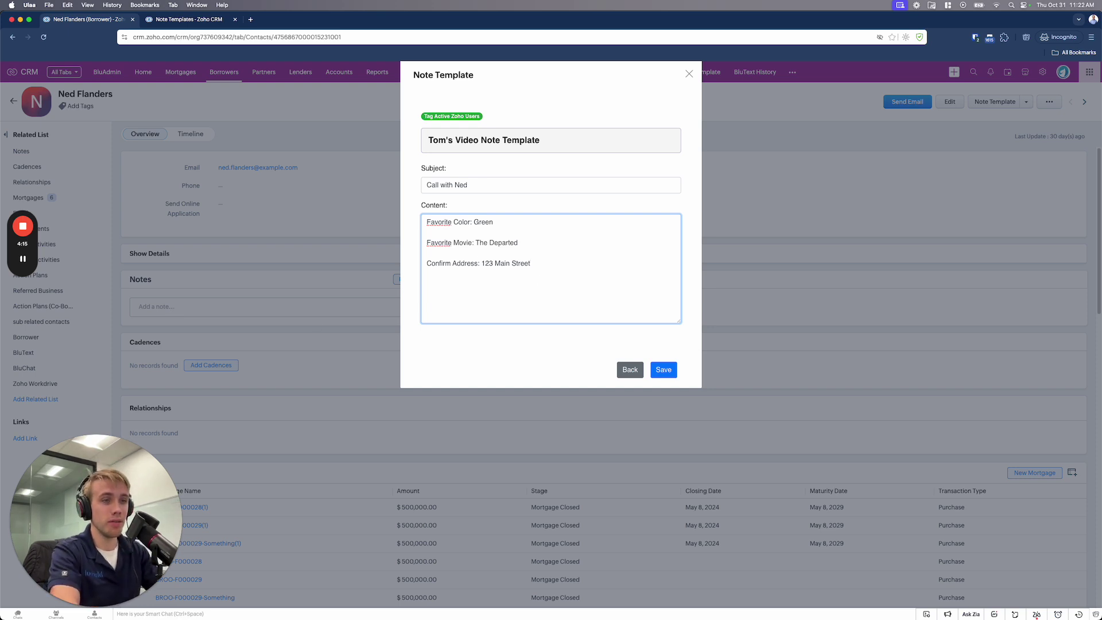
# Mention the second active user on a new line and save the note
pyautogui.write('@')
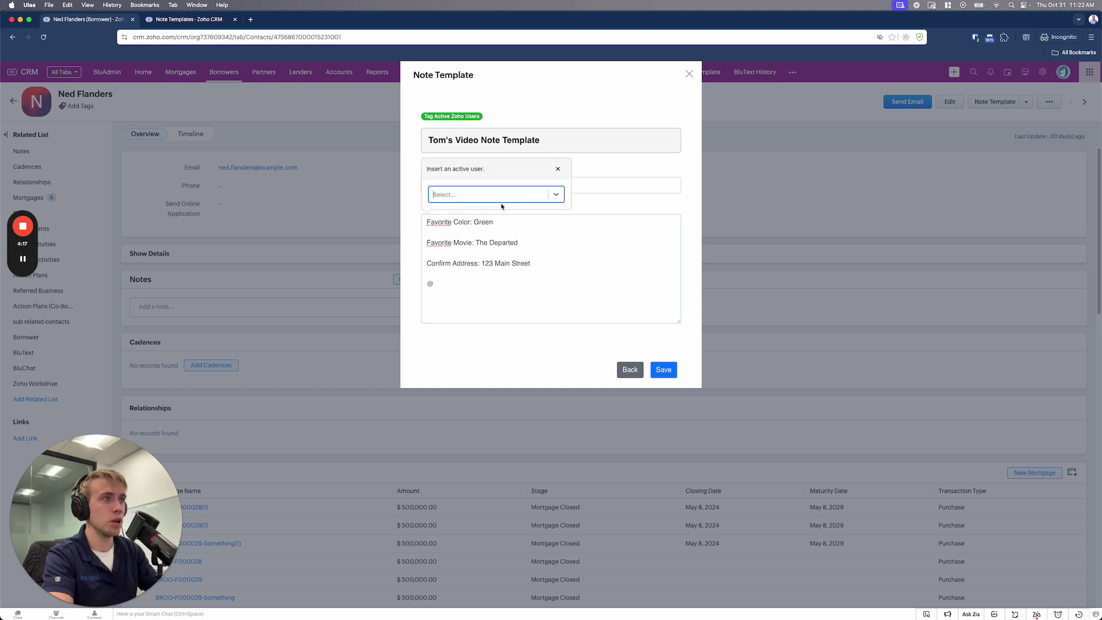
pyautogui.click(502, 199)
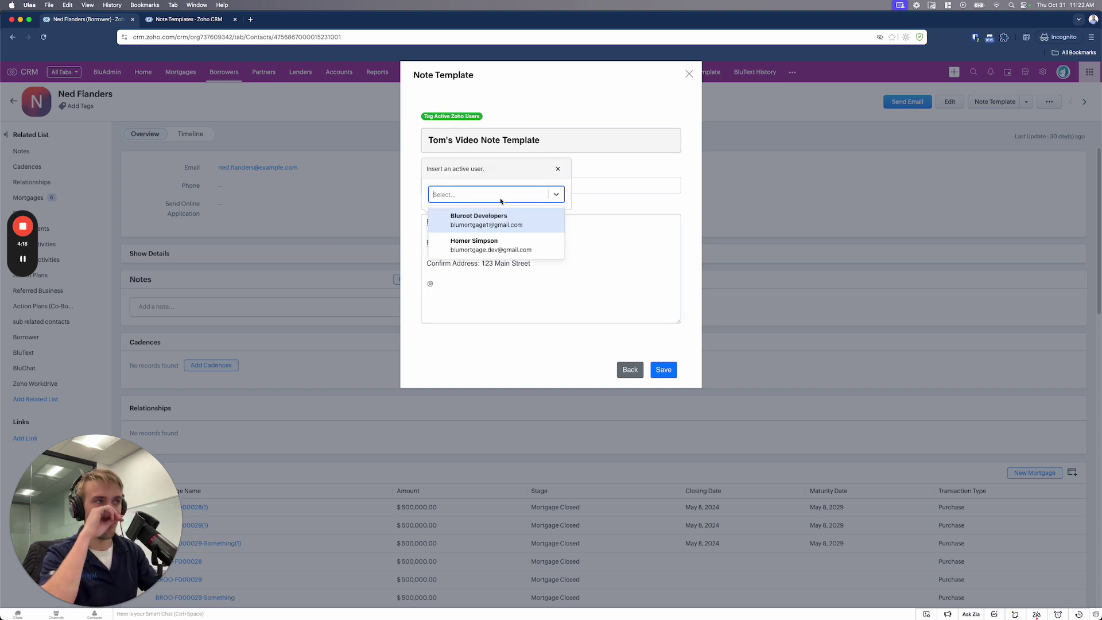
pyautogui.click(498, 244)
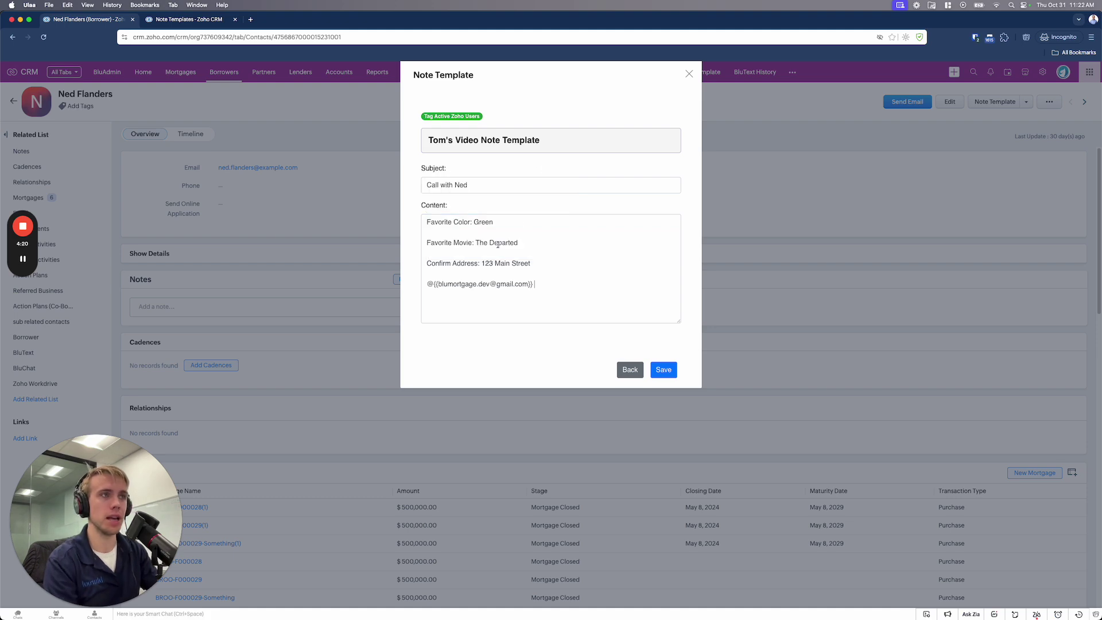
pyautogui.click(668, 372)
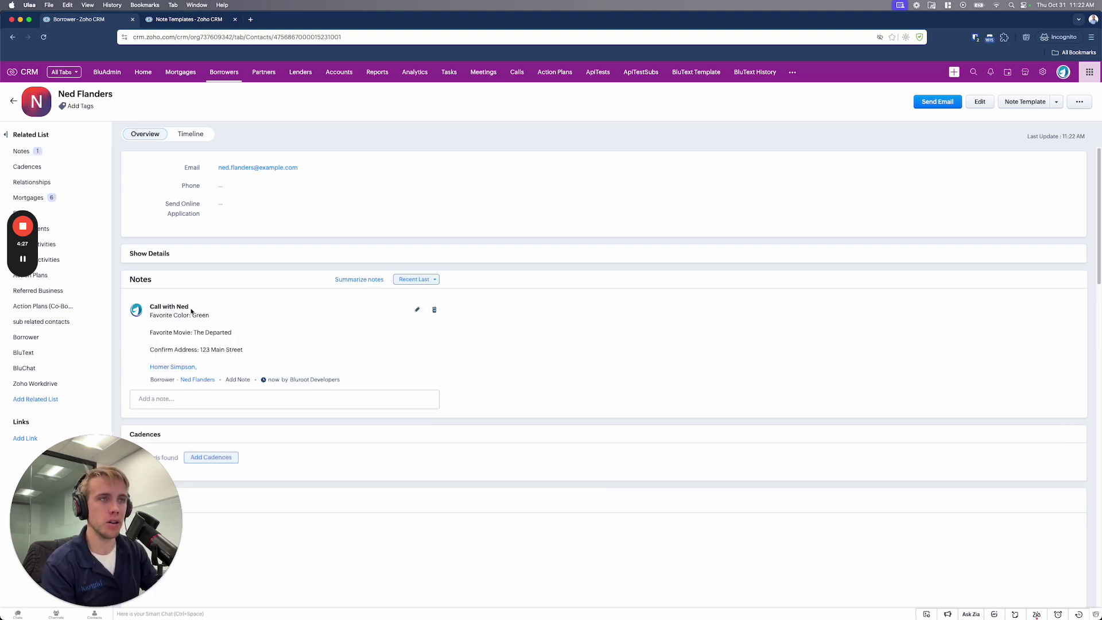
# Start a new note on the record and delete a trial @ mention of a user
pyautogui.moveTo(162, 315); pyautogui.dragTo(225, 337)
pyautogui.click(225, 338)
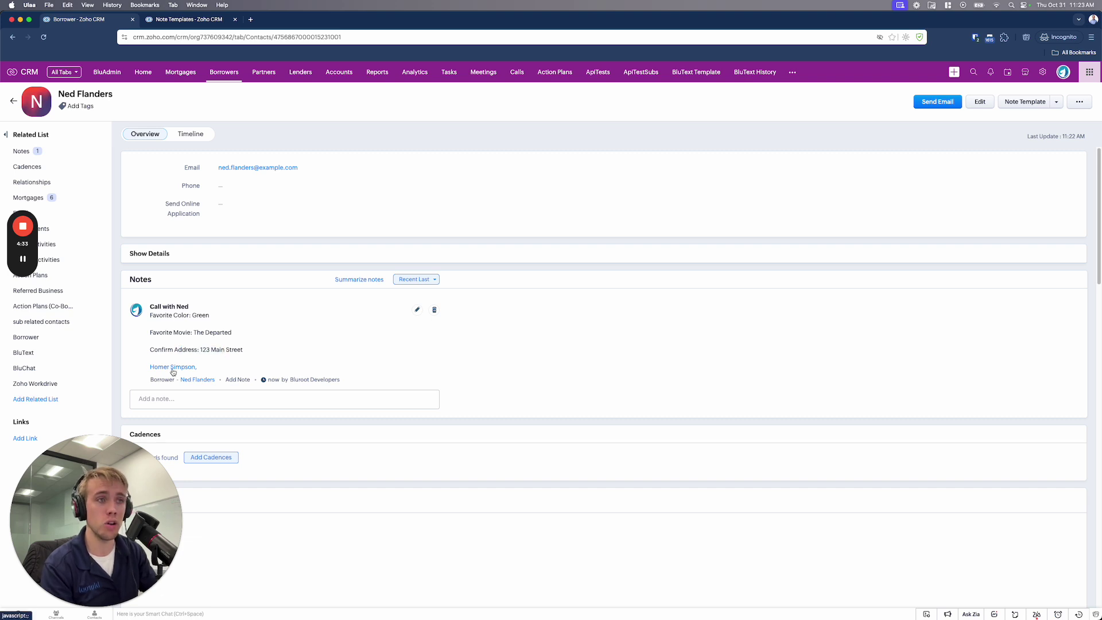
pyautogui.click(175, 398)
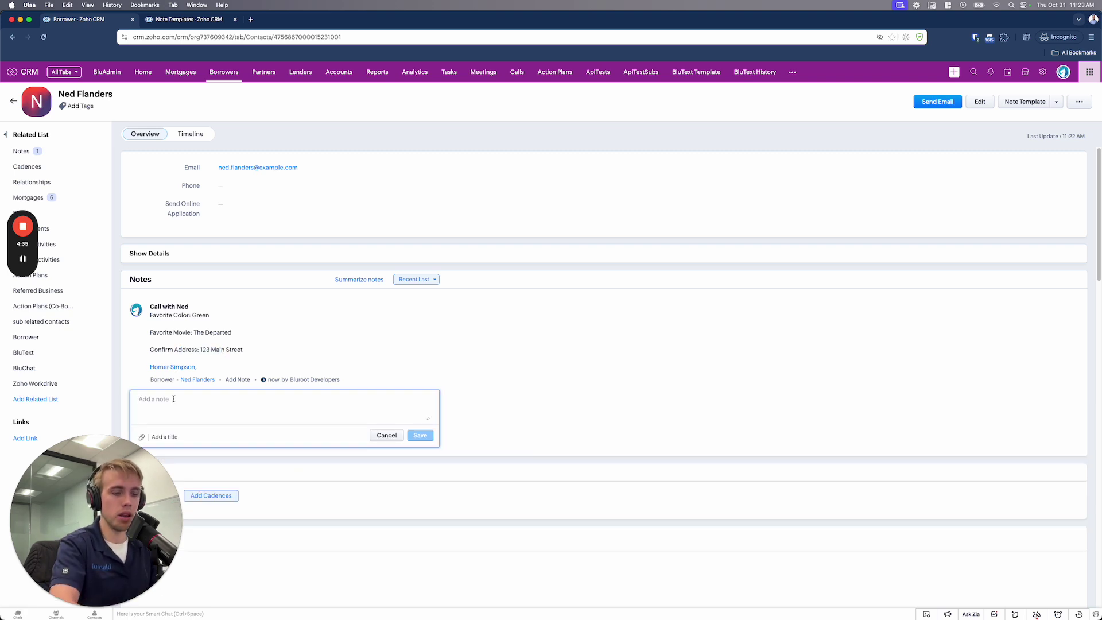
pyautogui.write('@homer')
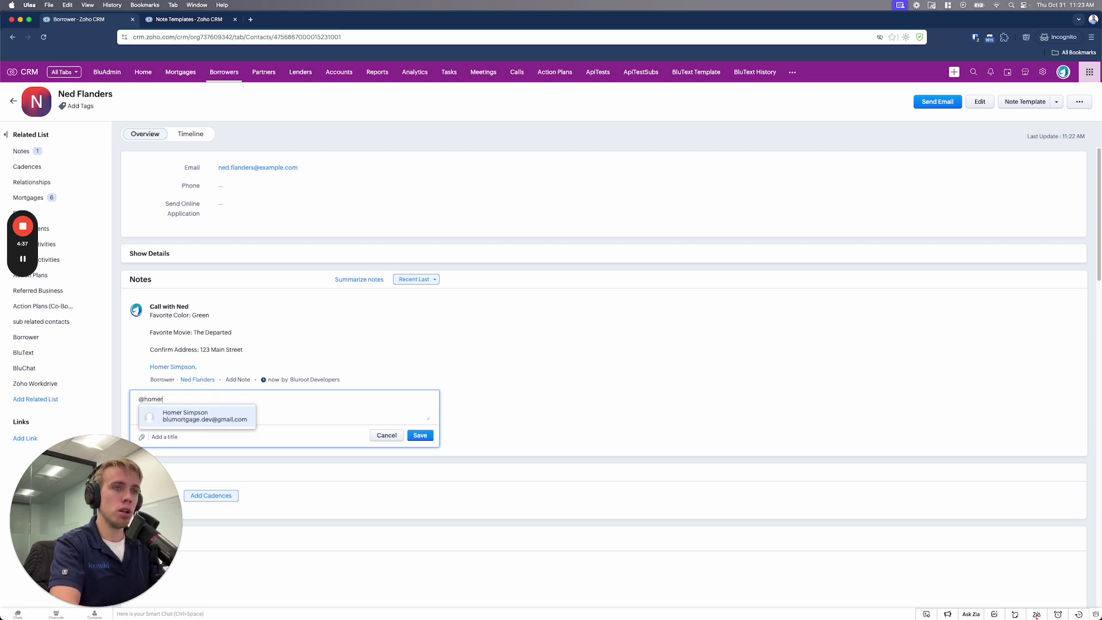
pyautogui.press('super+a')
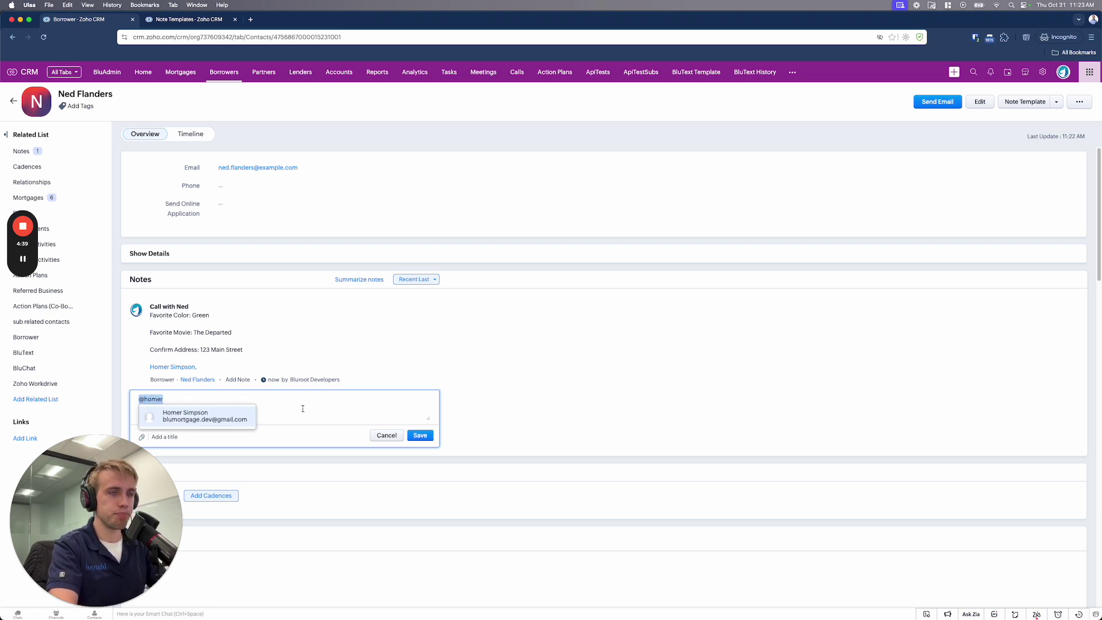
pyautogui.press('BackSpace')
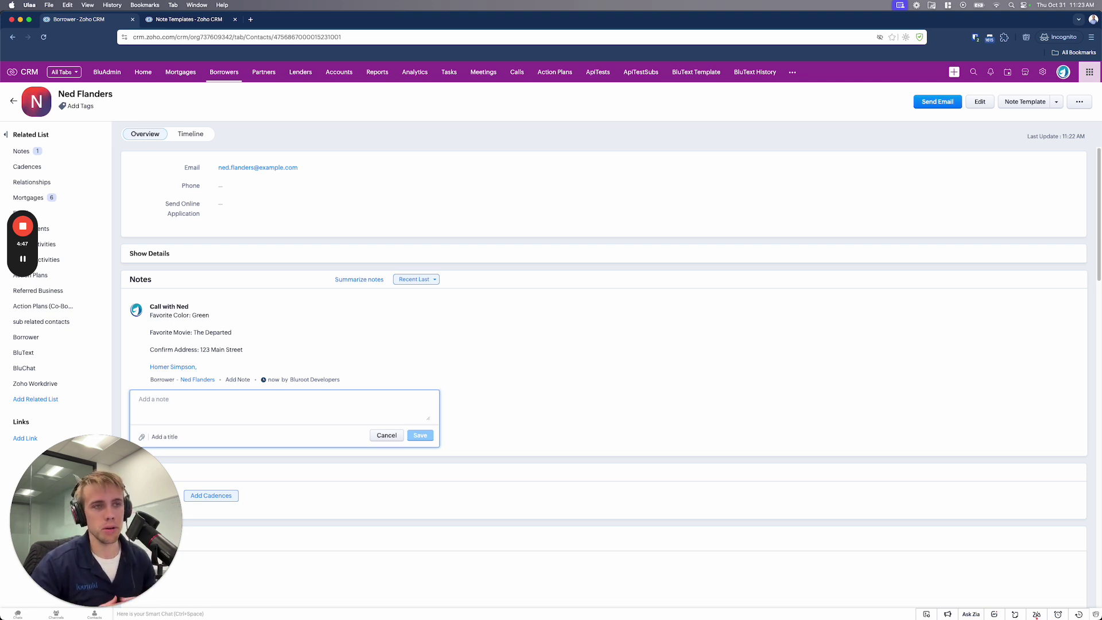
pyautogui.click(181, 19)
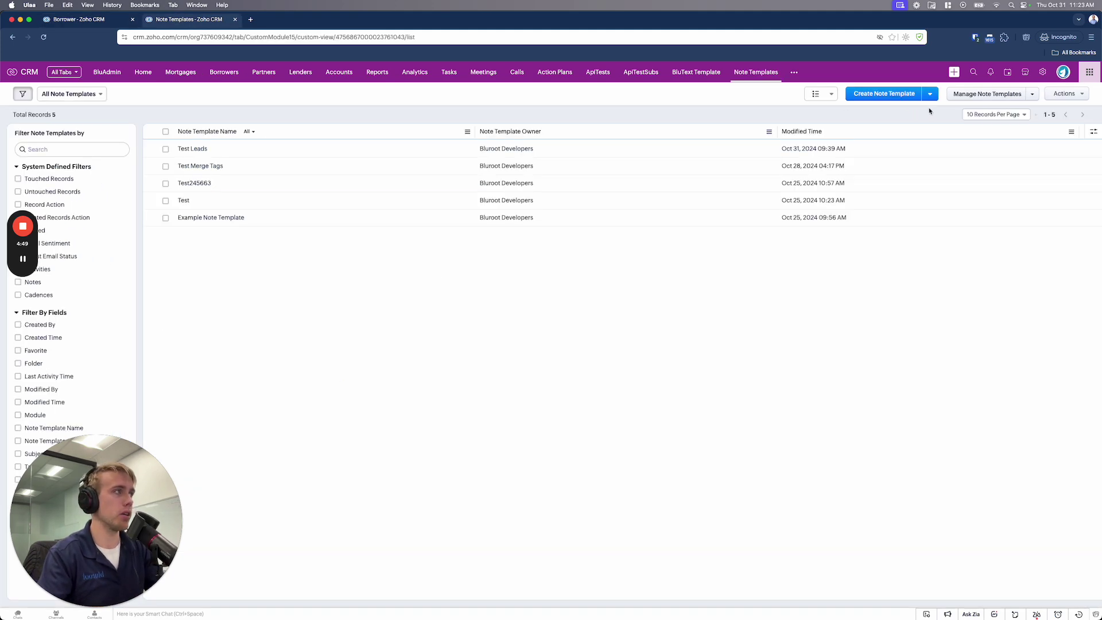
pyautogui.click(959, 98)
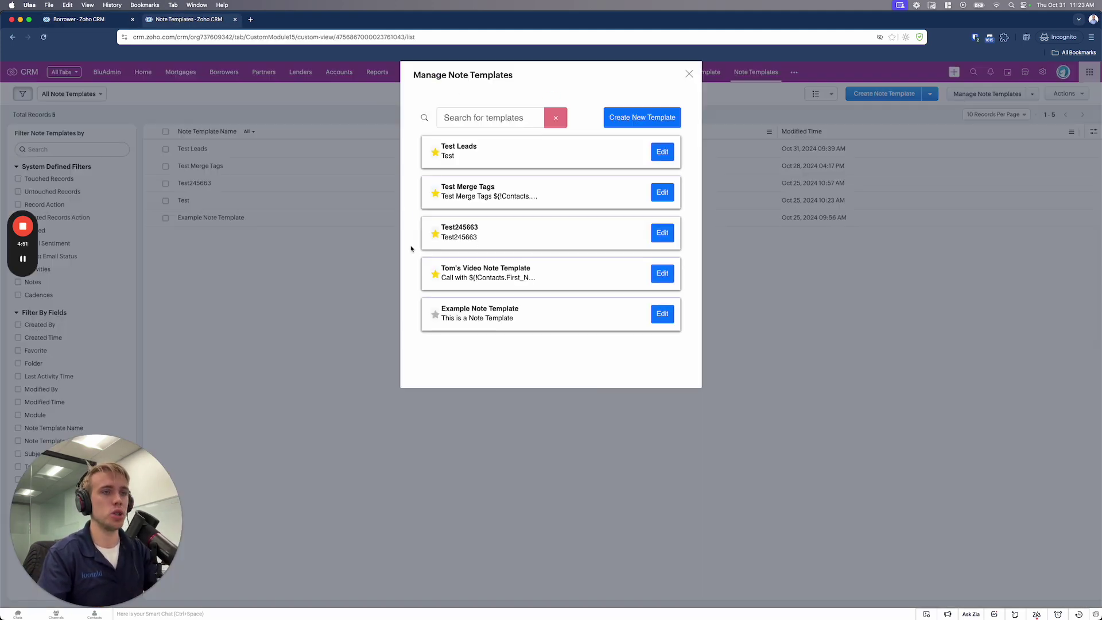
pyautogui.click(86, 20)
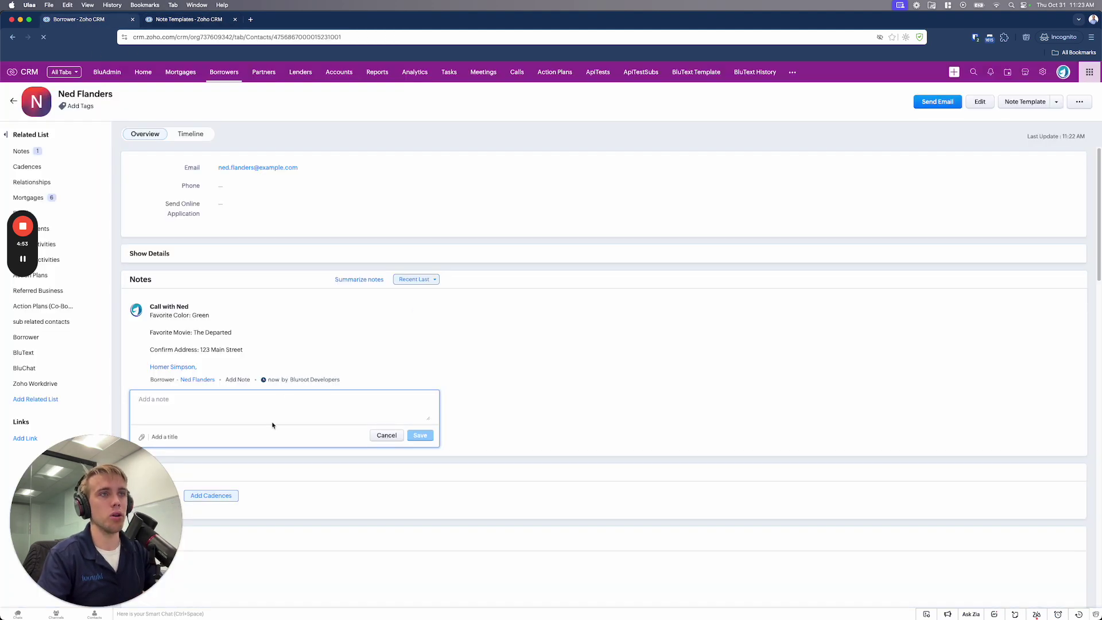